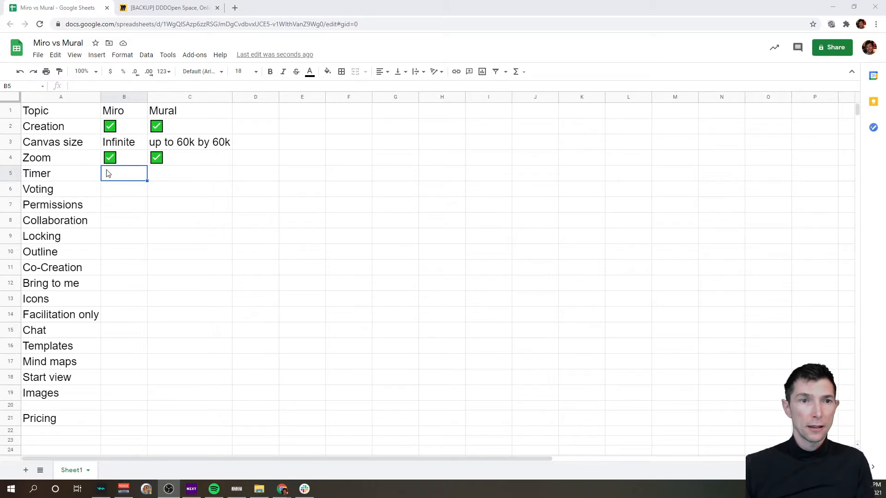
# - Insert a row above Timer and enter "Adding content" as its topic
pyautogui.click(55, 250)
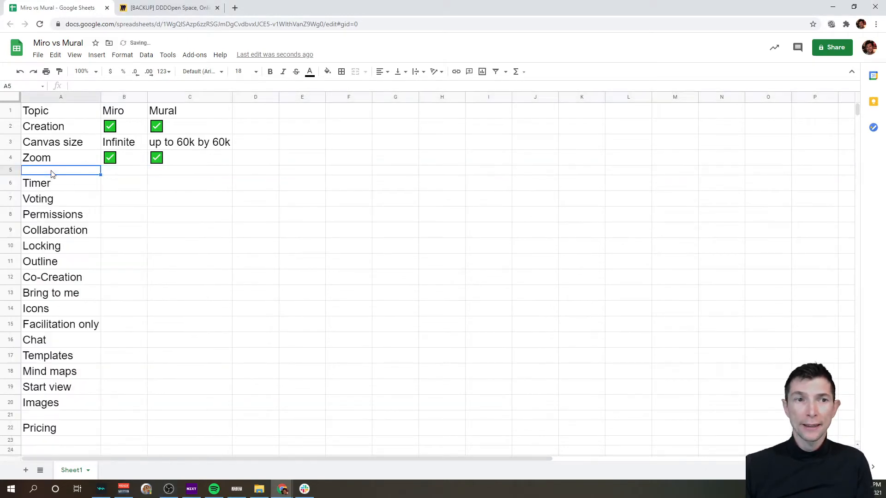
pyautogui.write('Addit')
pyautogui.press('BackSpace')
pyautogui.press('BackSpace')
pyautogui.write('ing content')
pyautogui.press('Return')
pyautogui.press('Up')
pyautogui.press('Right')
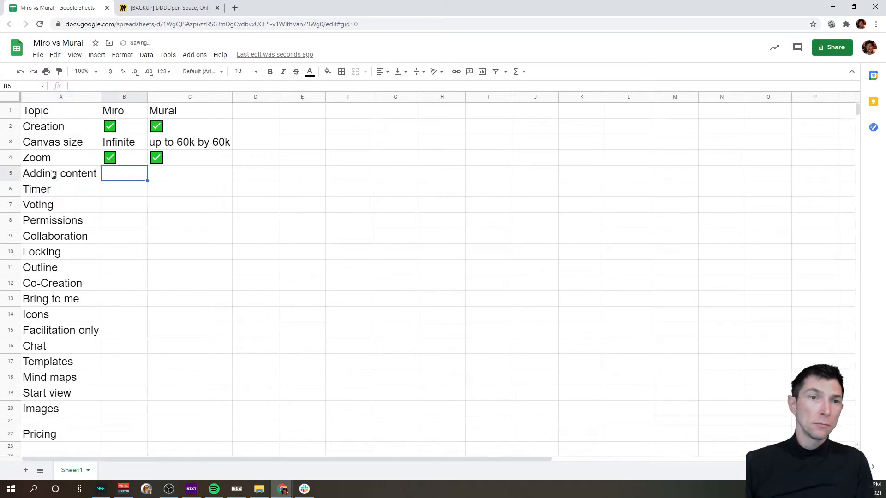
# - Switch to the Miro board and reorder the creation toolbar so the Text tool sits directly below the Shape tool
pyautogui.click(186, 11)
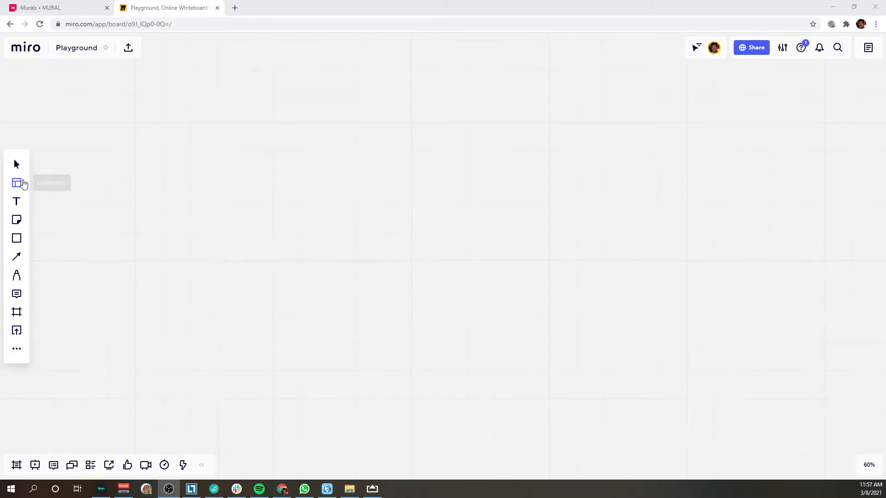
pyautogui.moveTo(17, 202); pyautogui.dragTo(20, 232)
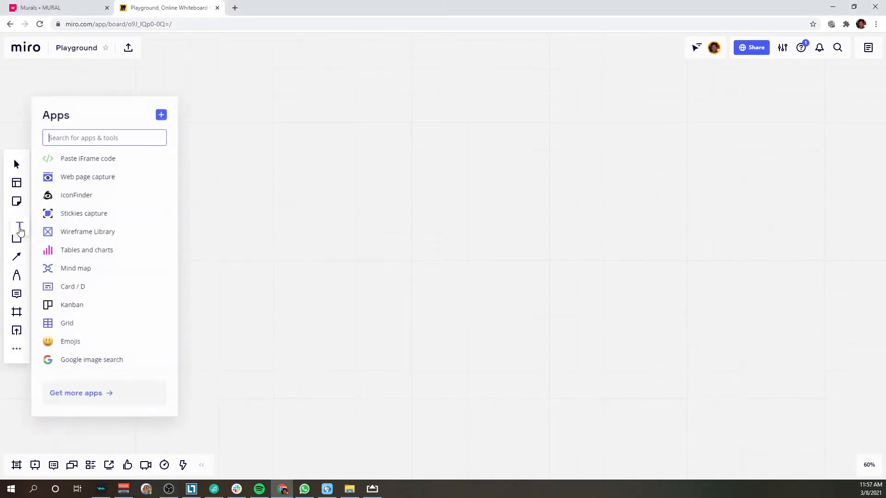
pyautogui.click(16, 225)
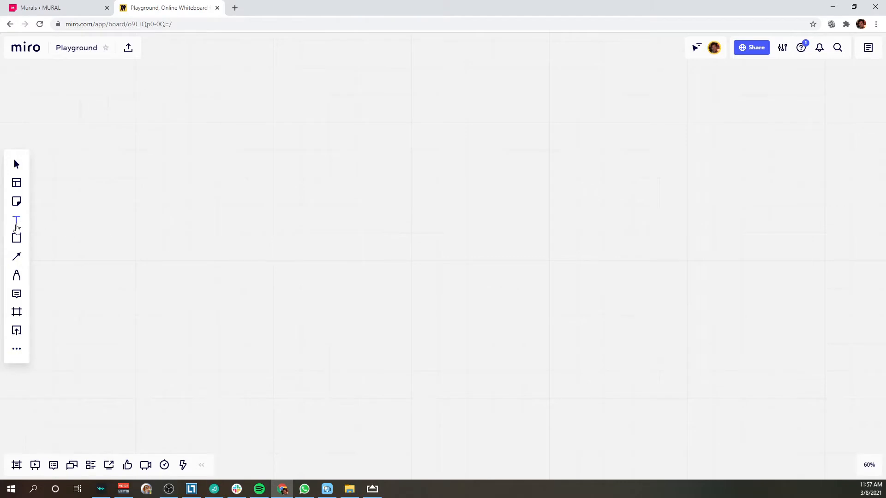
pyautogui.moveTo(17, 228); pyautogui.dragTo(20, 238)
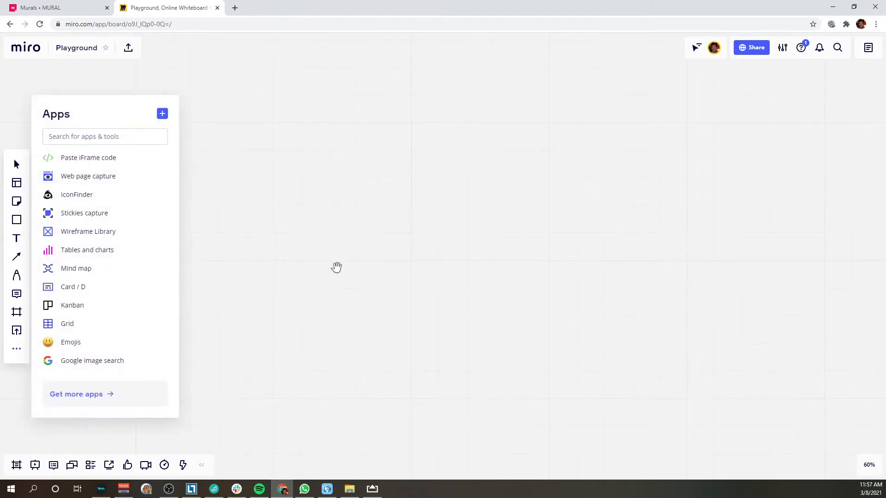
pyautogui.click(358, 272)
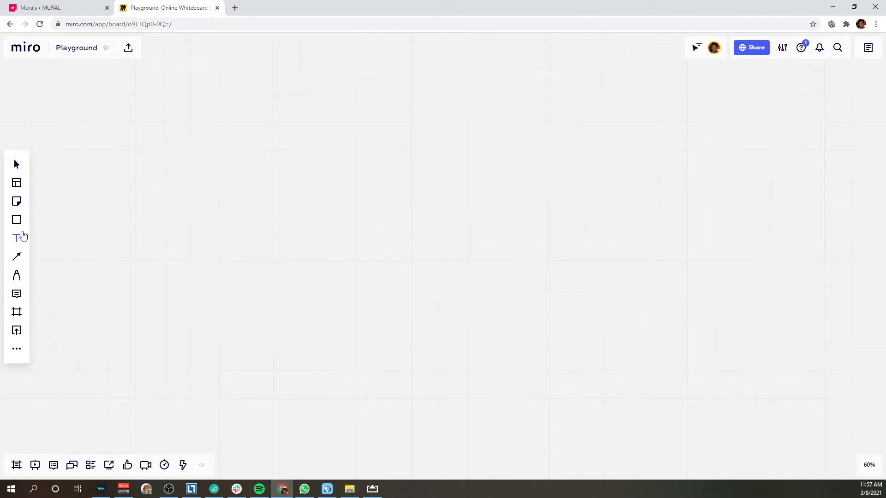
# - Reposition the Text tool in the creation toolbar to directly below the connection line tool
pyautogui.click(19, 171)
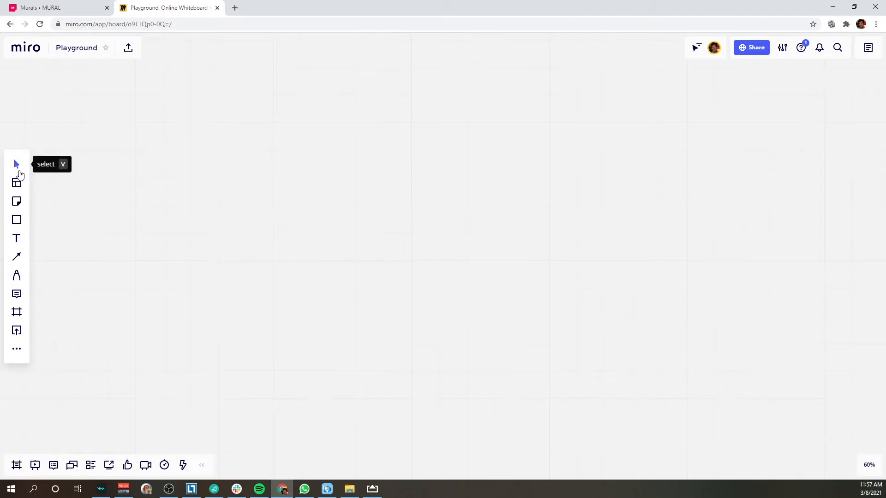
pyautogui.click(18, 238)
pyautogui.moveTo(17, 238); pyautogui.dragTo(15, 260)
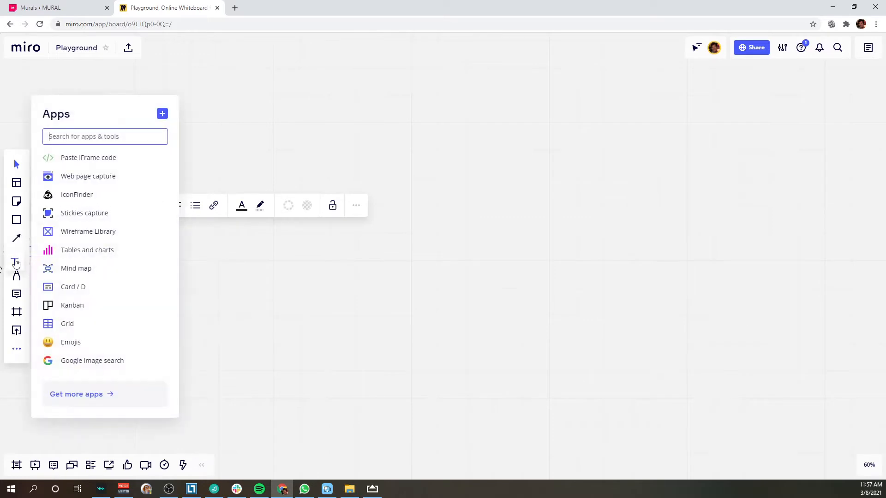
pyautogui.click(416, 323)
# - Reposition the Pen tool in the creation toolbar to directly below the Shape tool
pyautogui.click(18, 349)
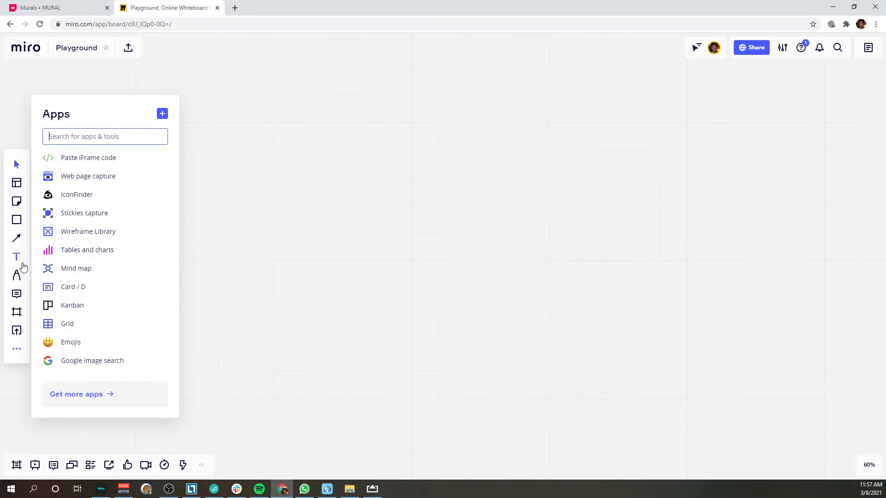
pyautogui.moveTo(16, 275); pyautogui.dragTo(17, 238)
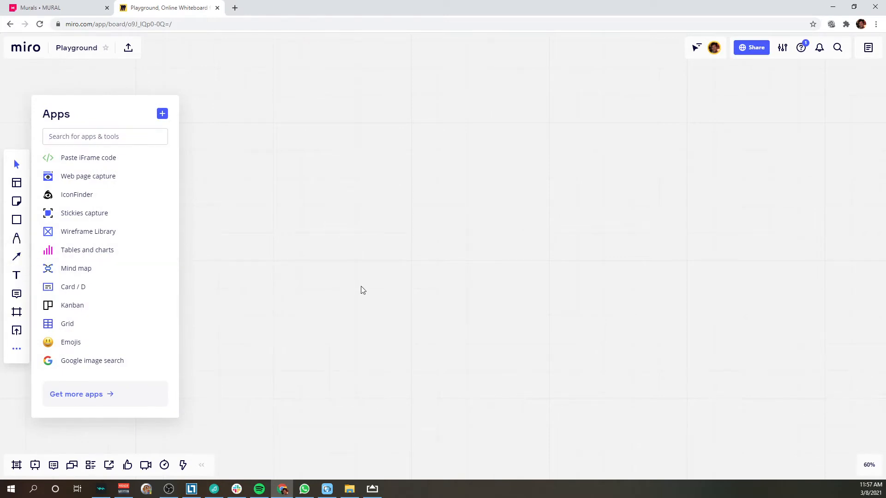
pyautogui.click(362, 290)
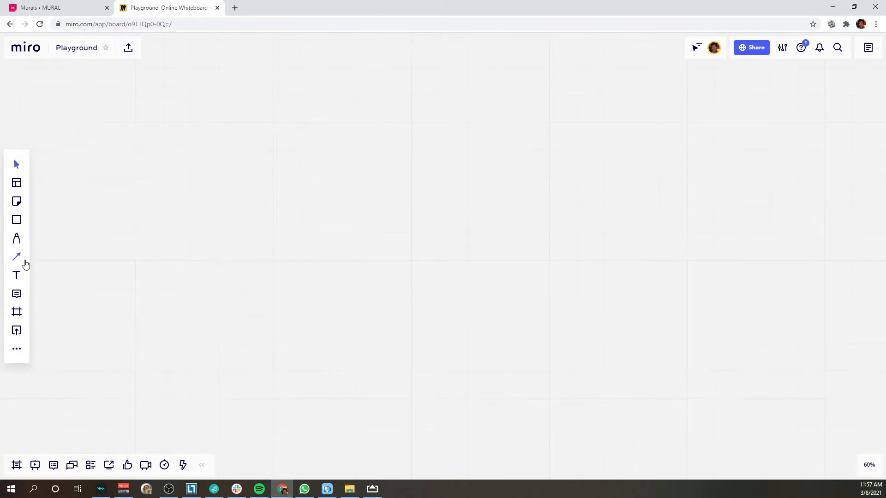
# - Try placing a text box on the empty board
pyautogui.click(17, 275)
pyautogui.click(181, 253)
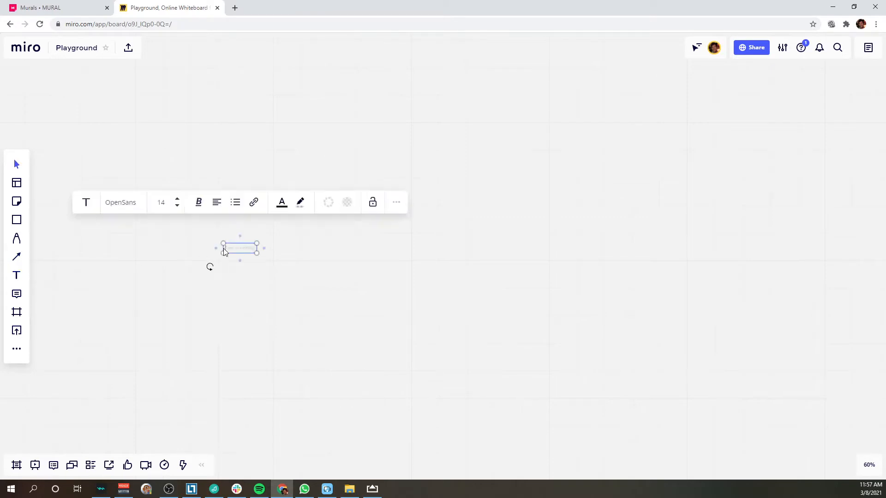
pyautogui.click(140, 290)
# - Reorder the creation toolbar so the Shape tool sits above the sticky note tool
pyautogui.moveTo(17, 204); pyautogui.dragTo(16, 222)
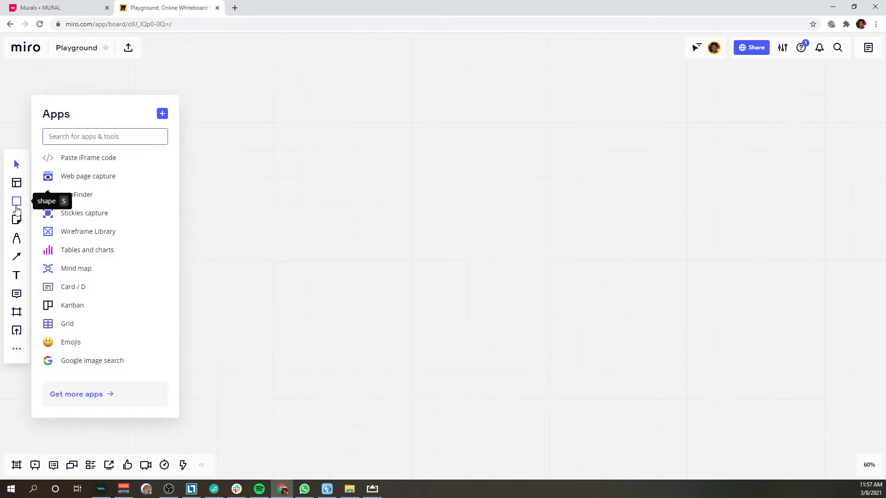
pyautogui.click(348, 218)
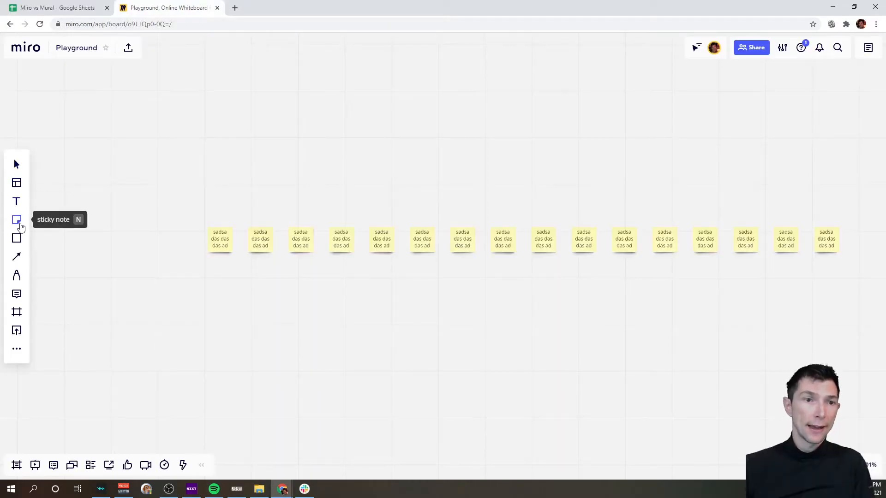
# - Add an empty orange sticky note below the first yellow note in the row
pyautogui.click(20, 223)
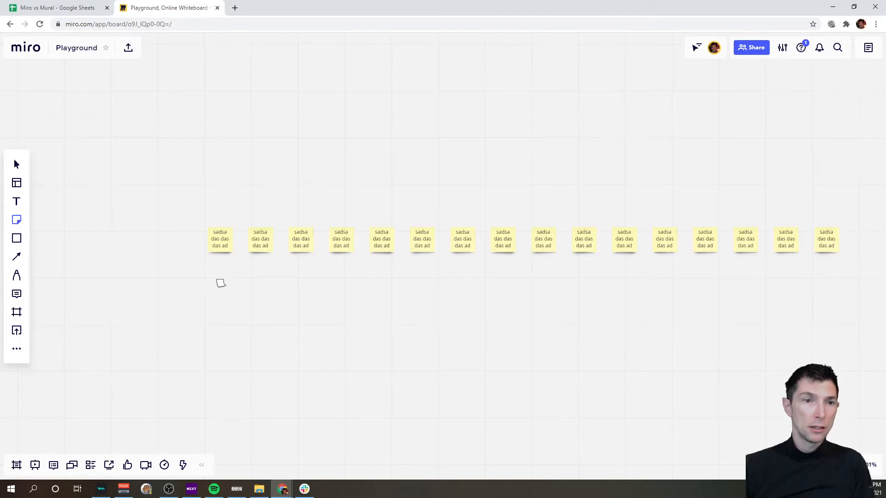
pyautogui.click(220, 284)
pyautogui.click(124, 288)
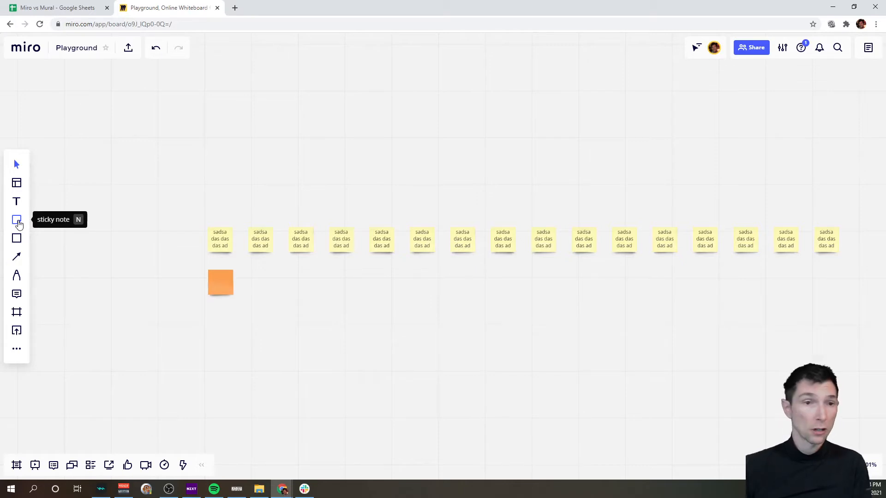
# - Enter "topic 1", "topic 2" and "topic 3" as orange sticky notes in bulk mode
pyautogui.click(19, 223)
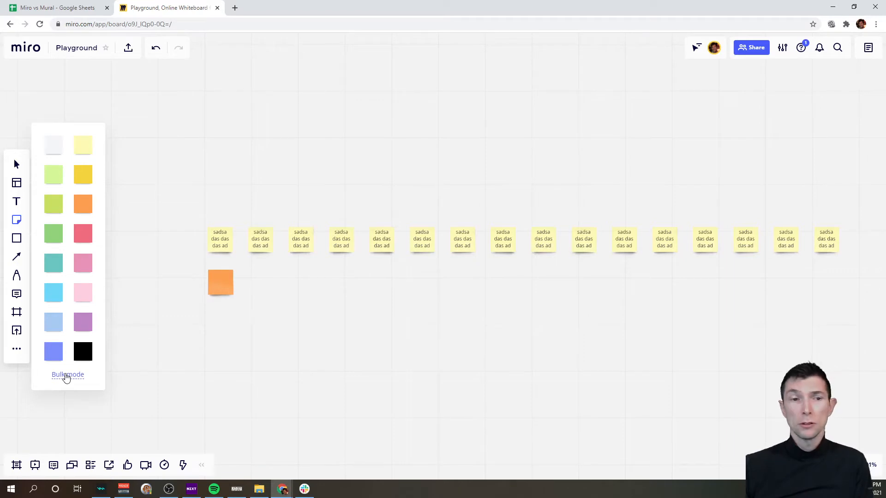
pyautogui.click(67, 376)
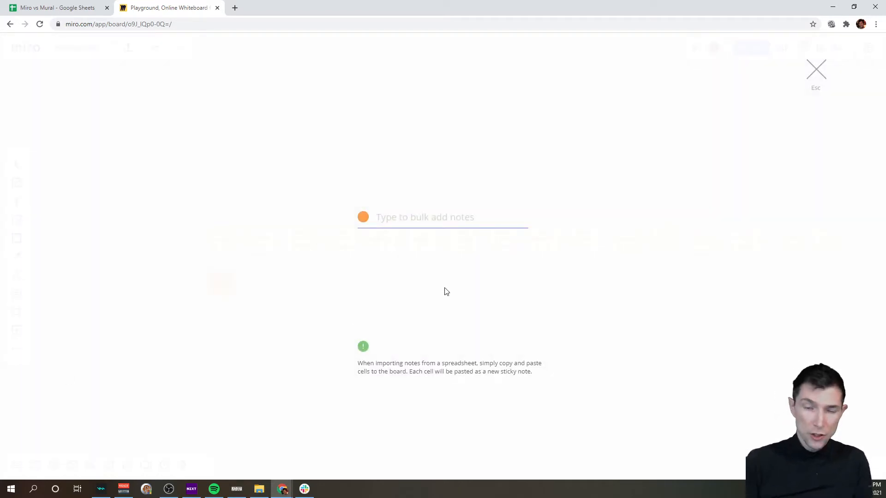
pyautogui.write('topic 1')
pyautogui.press('Return')
pyautogui.write('to')
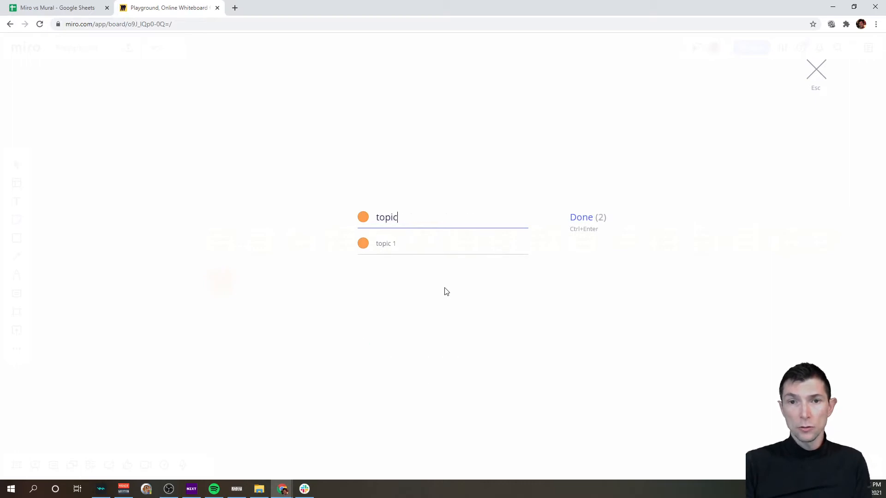
pyautogui.press('Return')
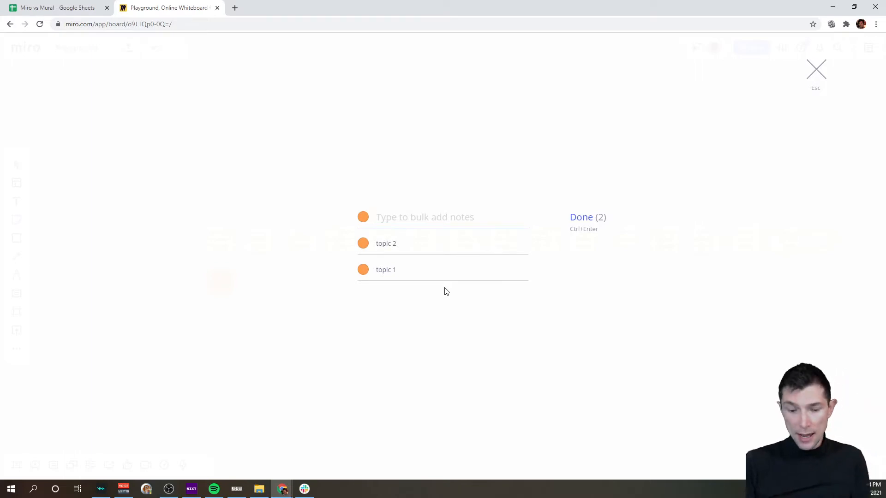
pyautogui.write('topic 3')
pyautogui.press('Return')
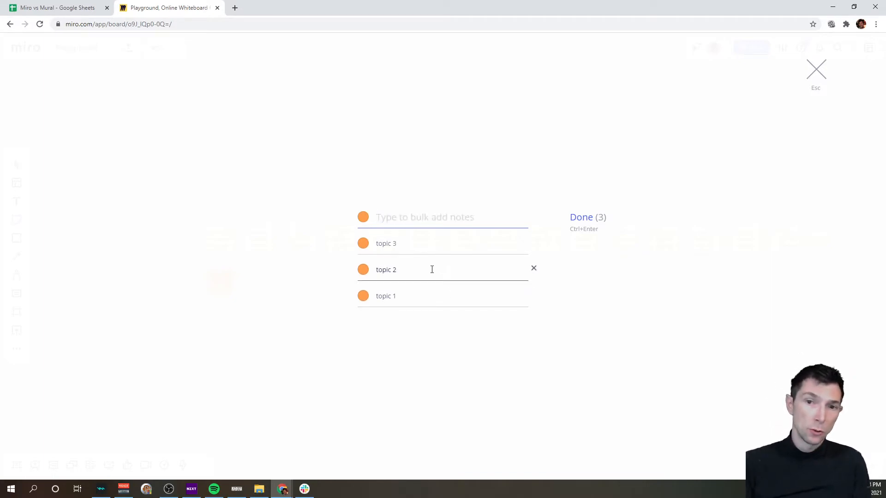
# - Change the bulk entries to "topic 2 sad as dsa" and "topic 1 as d", and add all three notes to the board
pyautogui.write('a ')
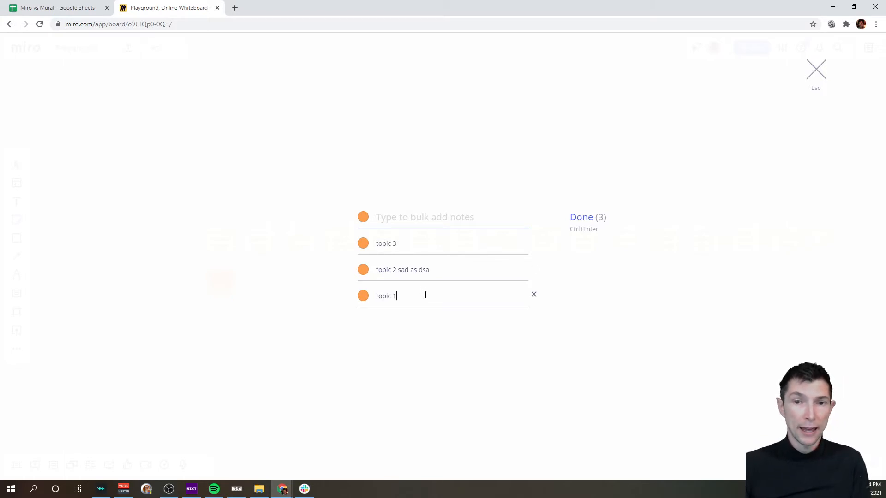
pyautogui.write(' d')
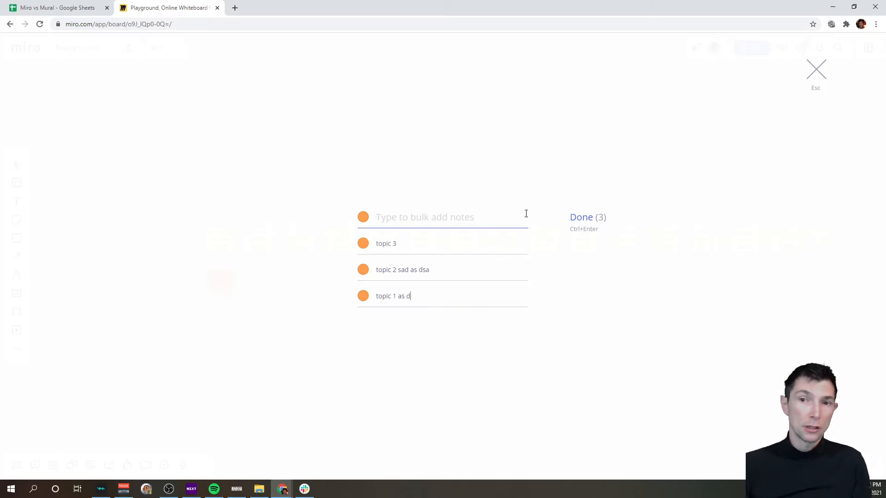
pyautogui.click(582, 218)
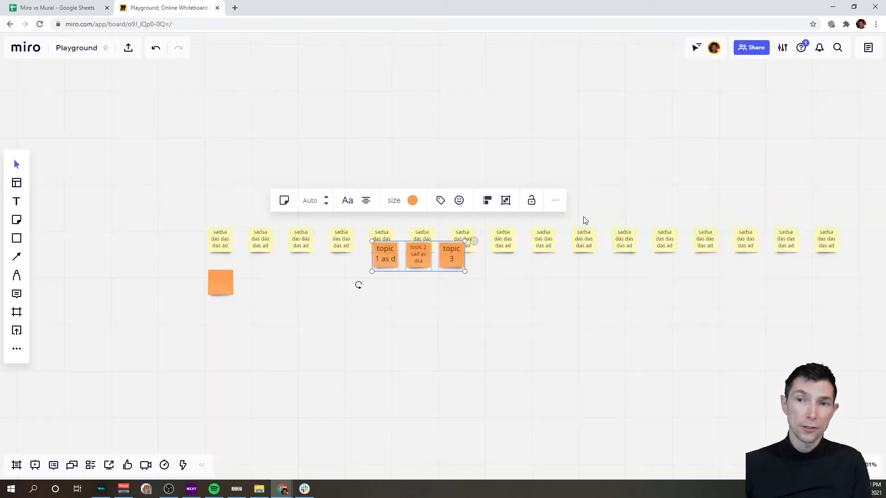
# - Move the three orange topic notes into the free space below the yellow row
pyautogui.moveTo(456, 260); pyautogui.dragTo(430, 303)
pyautogui.click(374, 358)
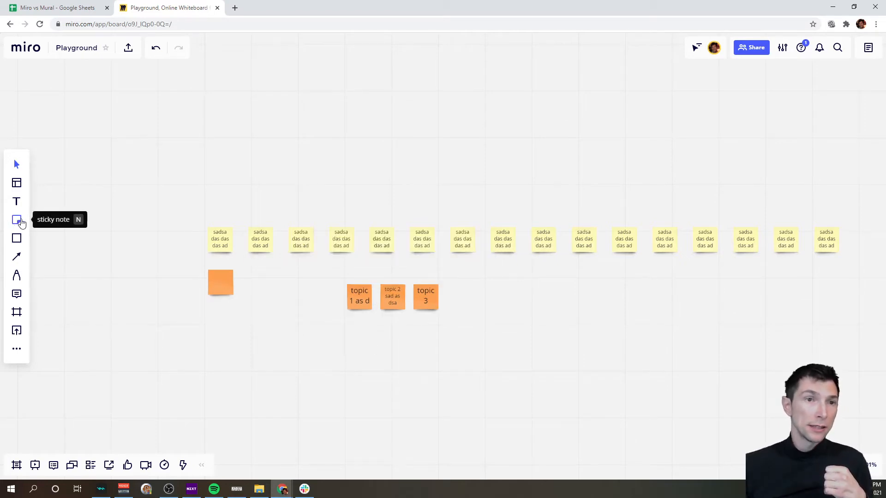
# - Switch to the NERD Sessione 16 board in Mural and place a yellow 3x3 sticky note in the blank area beside the word cloud
pyautogui.moveTo(283, 492)
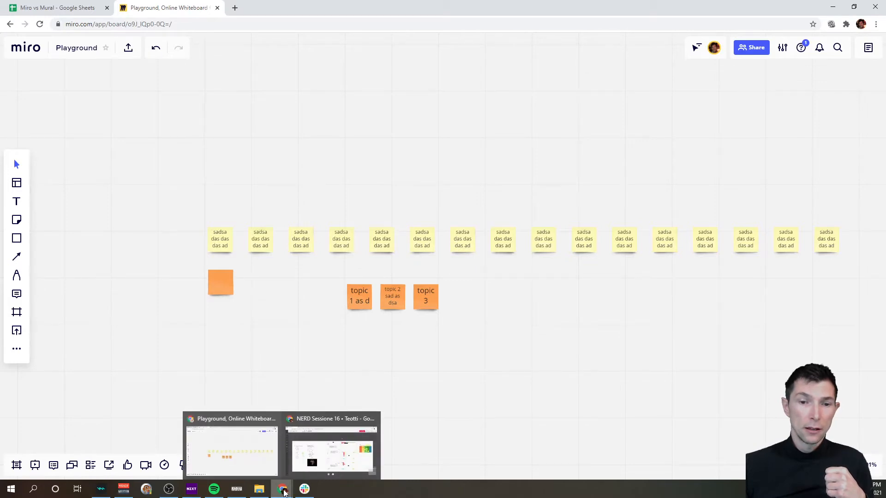
pyautogui.click(333, 463)
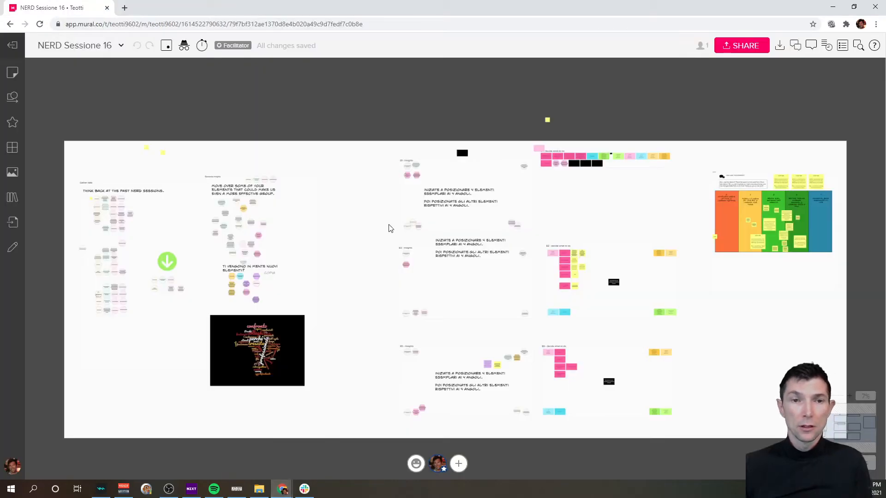
pyautogui.moveTo(359, 254); pyautogui.dragTo(404, 171)
pyautogui.scroll(3, 104, 259)
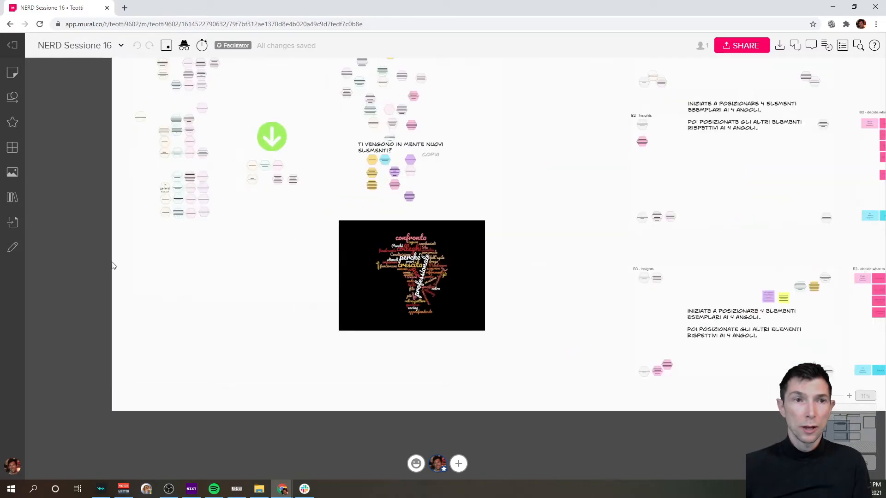
pyautogui.scroll(3, 134, 277)
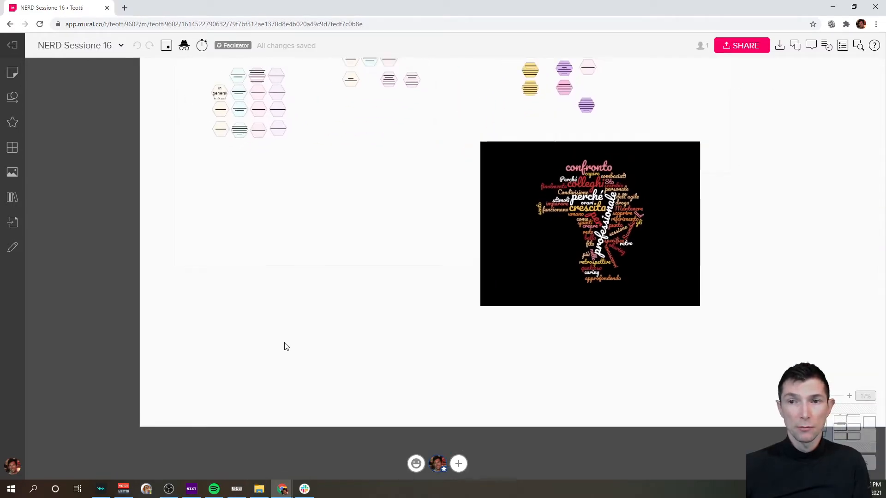
pyautogui.scroll(2, 284, 346)
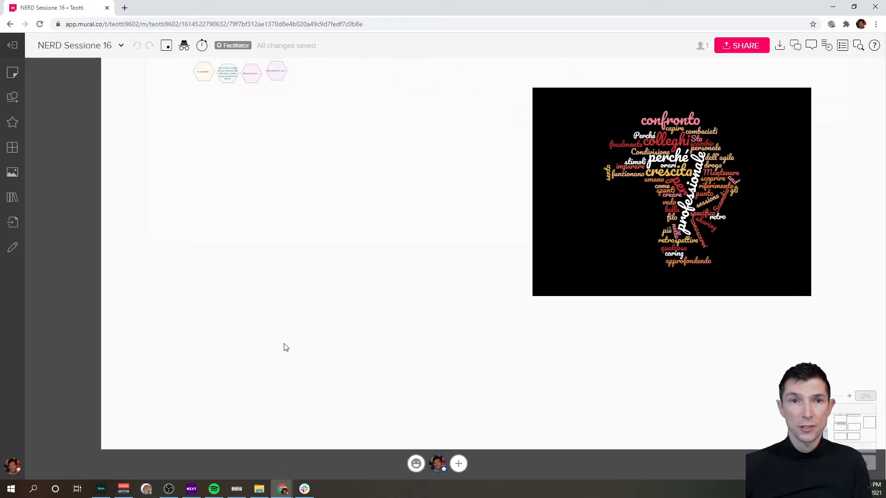
pyautogui.click(15, 75)
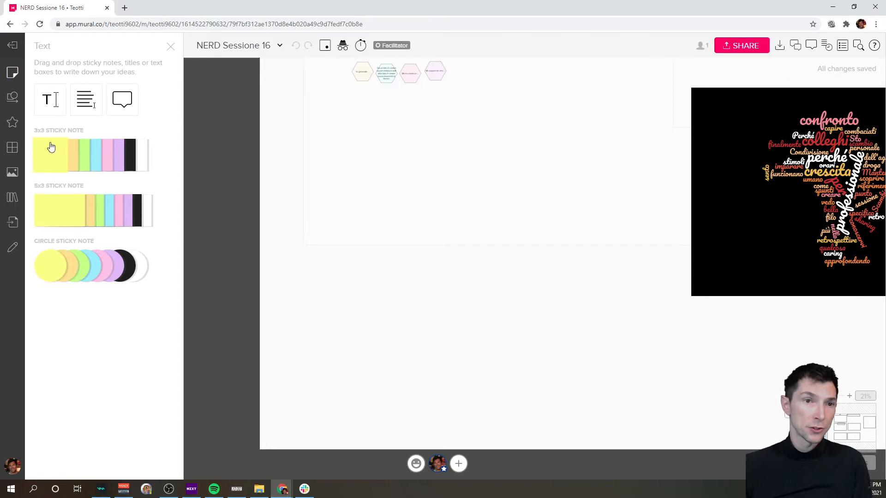
pyautogui.moveTo(46, 158); pyautogui.dragTo(359, 327)
pyautogui.click(367, 341)
# - Write "dasd asd" on the new yellow sticky note
pyautogui.scroll(2, 351, 322)
pyautogui.scroll(3, 351, 322)
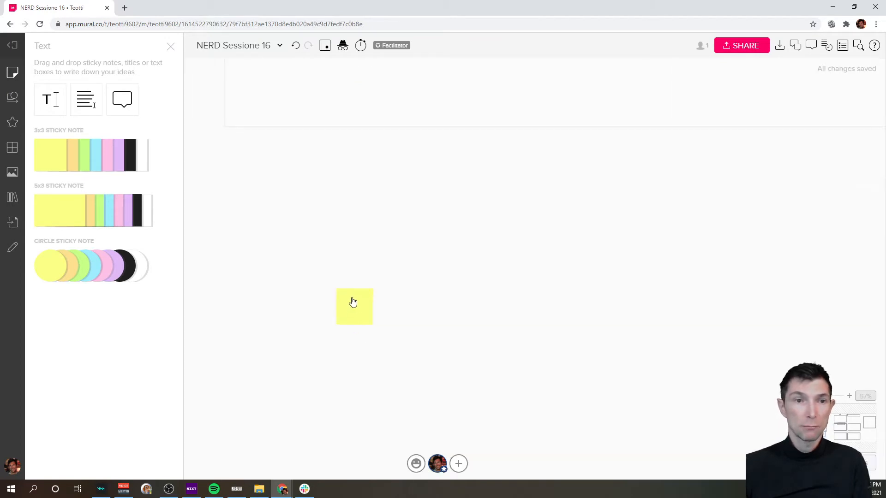
pyautogui.doubleClick(359, 311)
pyautogui.write('dasd asd')
pyautogui.click(414, 339)
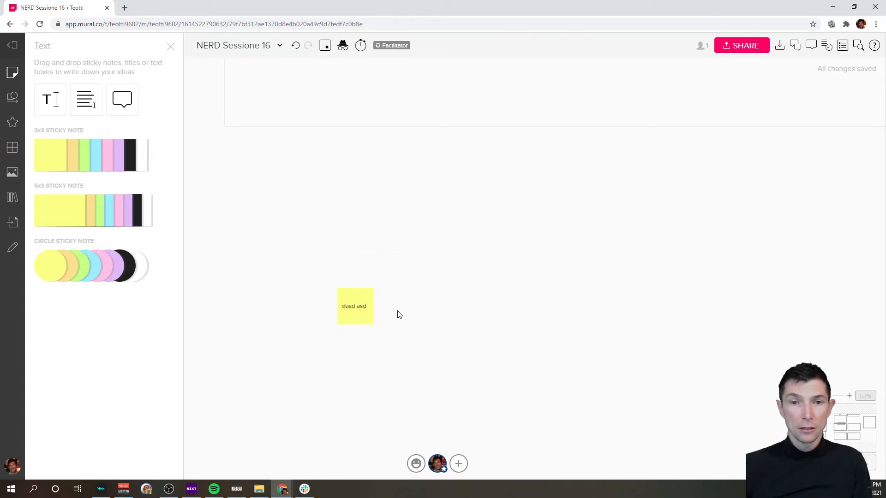
# - Place a light blue 3x3 sticky note on the blank area directly beside the yellow "dasd asd" note
pyautogui.moveTo(97, 154); pyautogui.dragTo(427, 296)
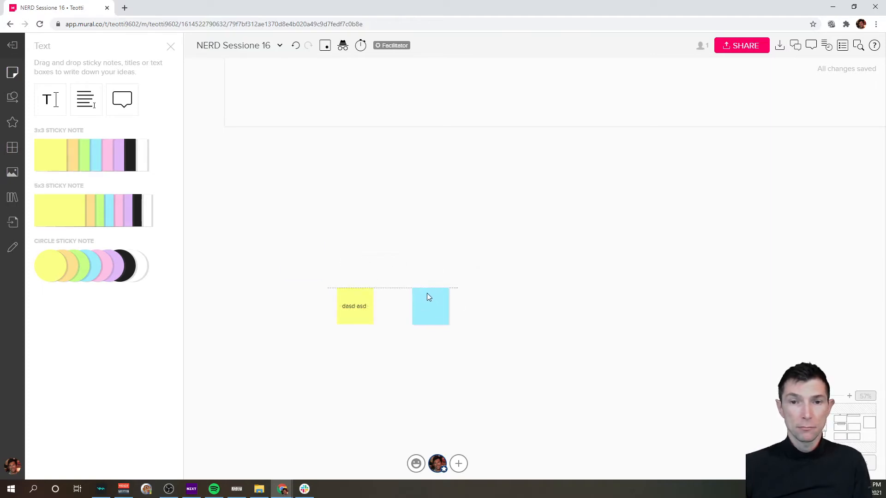
pyautogui.click(413, 345)
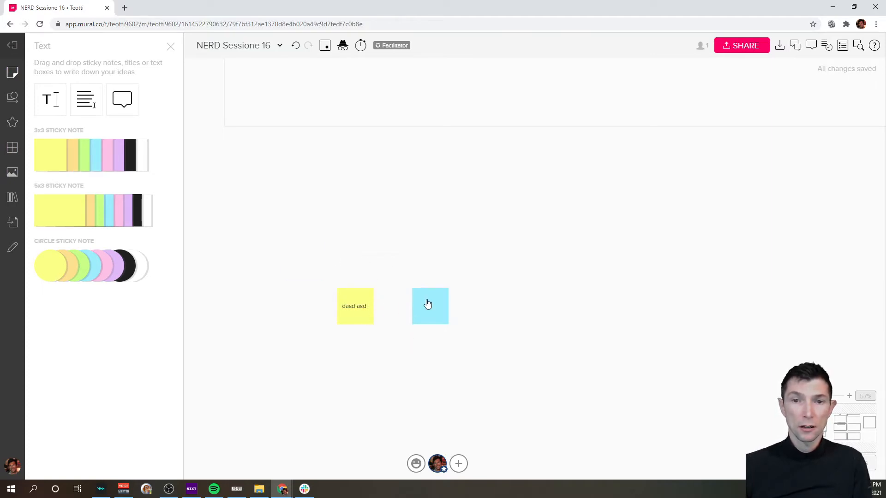
pyautogui.moveTo(427, 303); pyautogui.dragTo(400, 306)
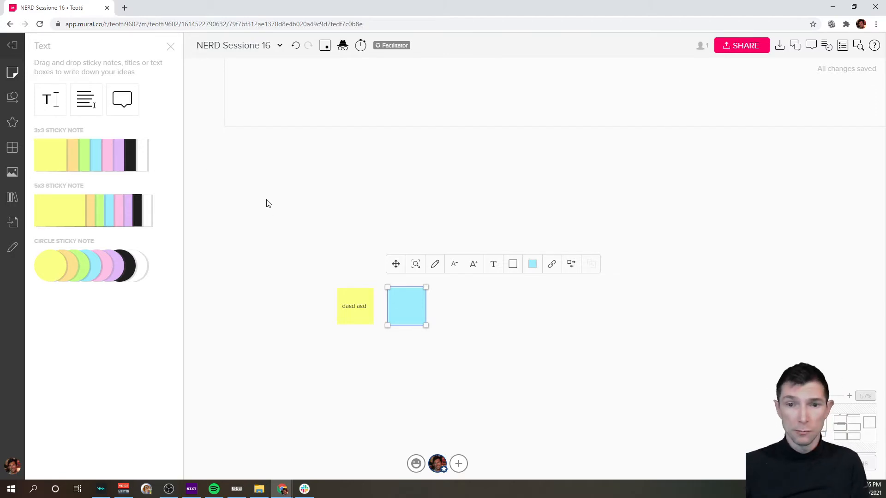
pyautogui.click(279, 316)
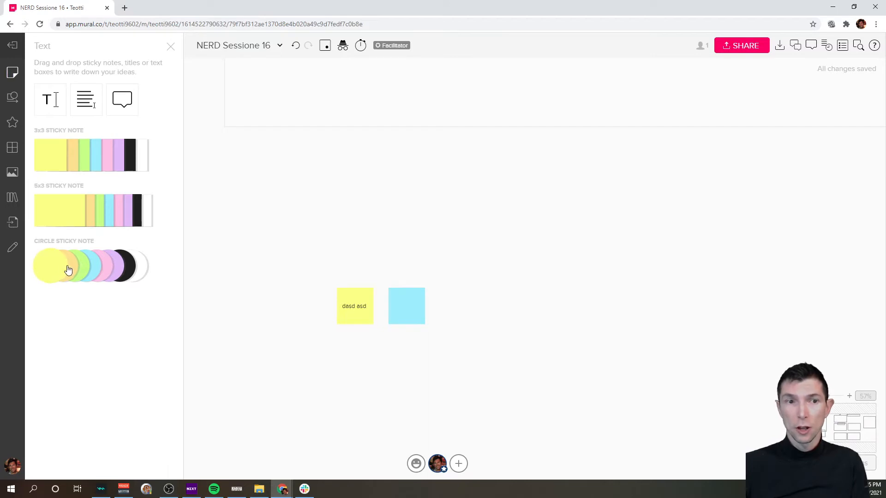
# - Switch the blue sticky note's type from square to the wide rectangular sticky note
pyautogui.click(369, 317)
pyautogui.click(412, 313)
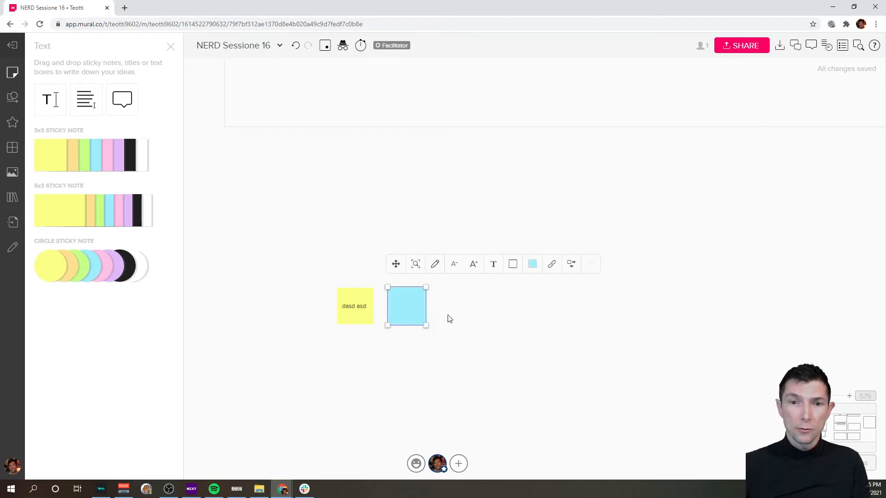
pyautogui.click(573, 265)
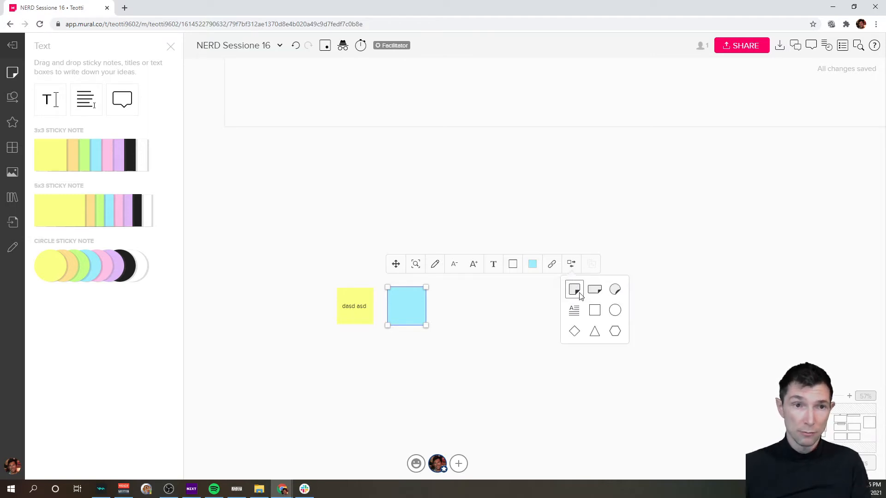
pyautogui.click(594, 290)
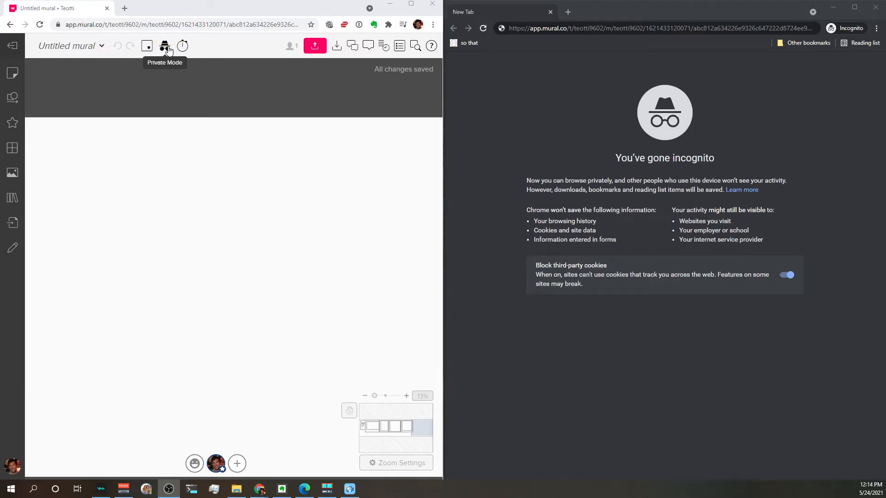
# - Open the untitled mural's link in the incognito window, accept all cookies, and enter as a visitor under a first name
pyautogui.click(625, 25)
pyautogui.press('Return')
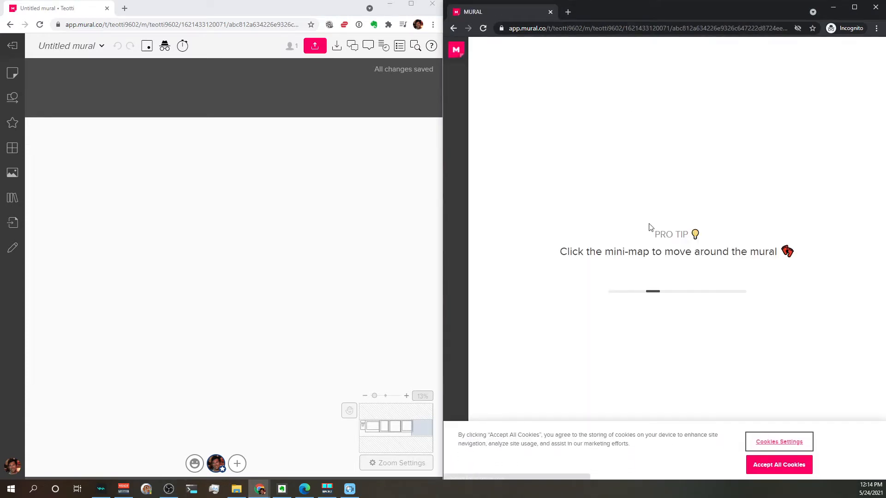
pyautogui.click(770, 467)
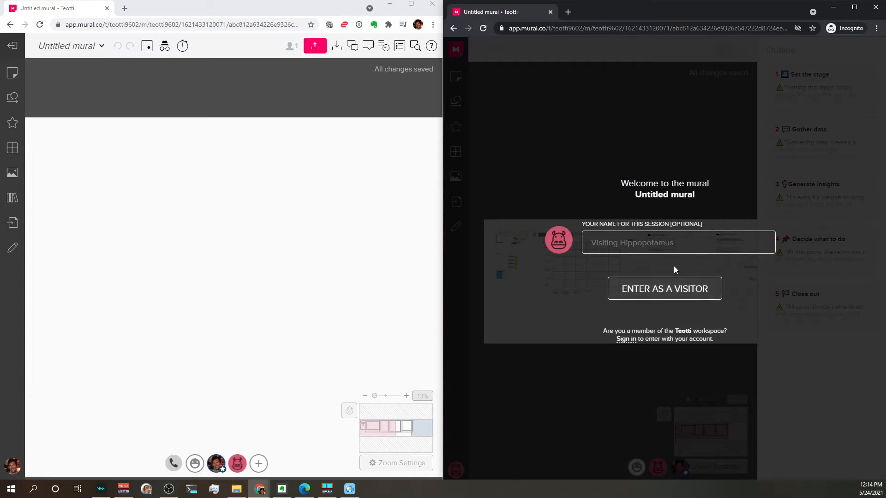
pyautogui.write('Luke')
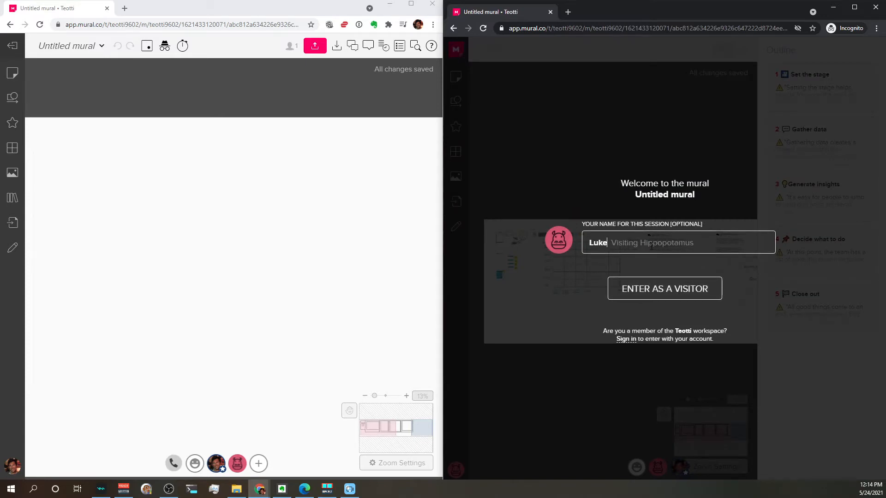
pyautogui.click(664, 289)
# - Dismiss the getting-started tip and close the Outline in the visitor's view of the mural
pyautogui.moveTo(692, 308); pyautogui.dragTo(489, 300)
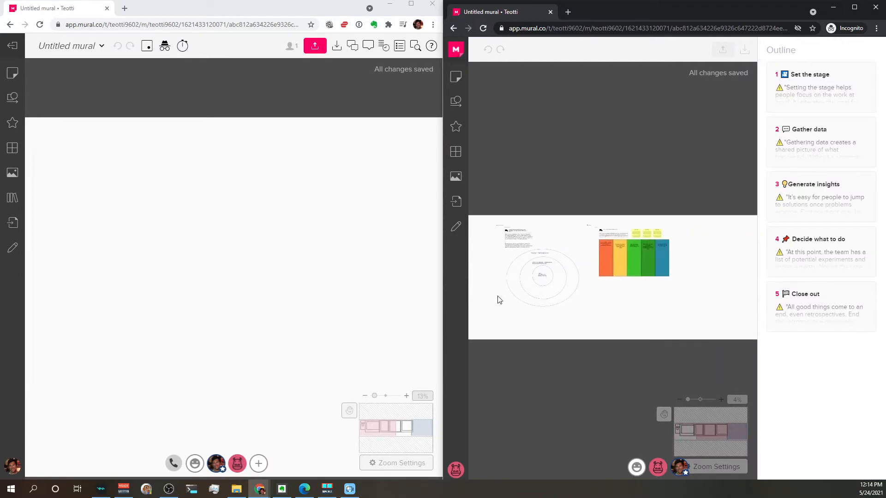
pyautogui.moveTo(678, 286); pyautogui.dragTo(628, 285)
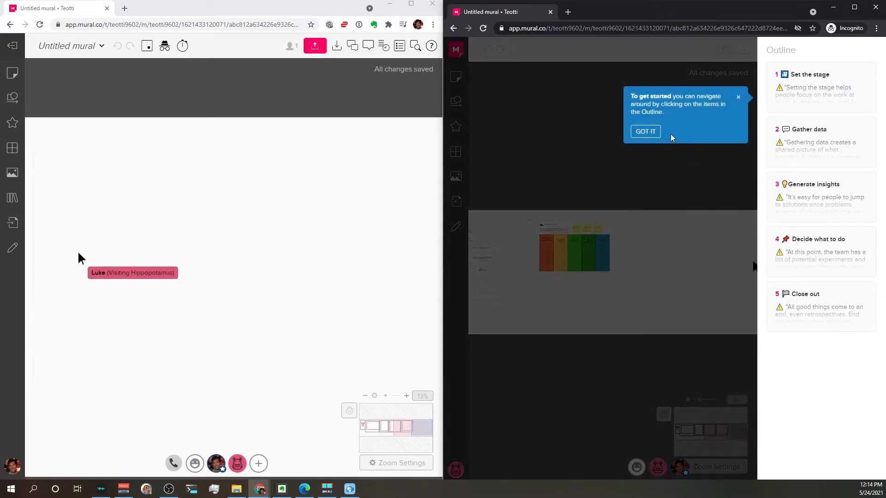
pyautogui.click(645, 132)
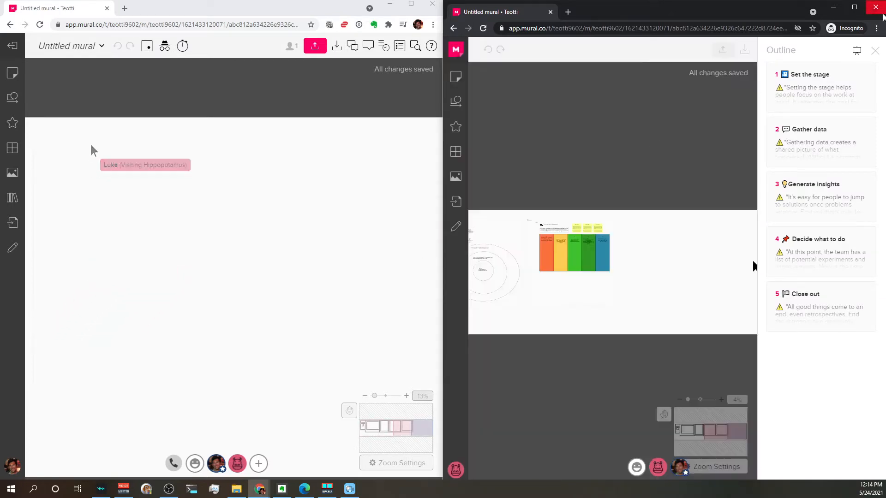
pyautogui.click(878, 50)
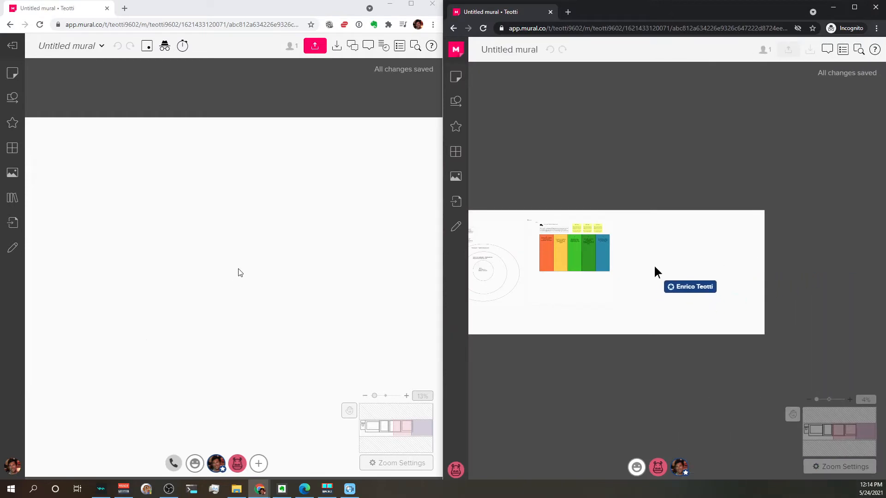
# - As facilitator, add a yellow sticky note with the facilitator's first name and "hello there" on the blank canvas, and inspect it in the visitor's view
pyautogui.doubleClick(139, 235)
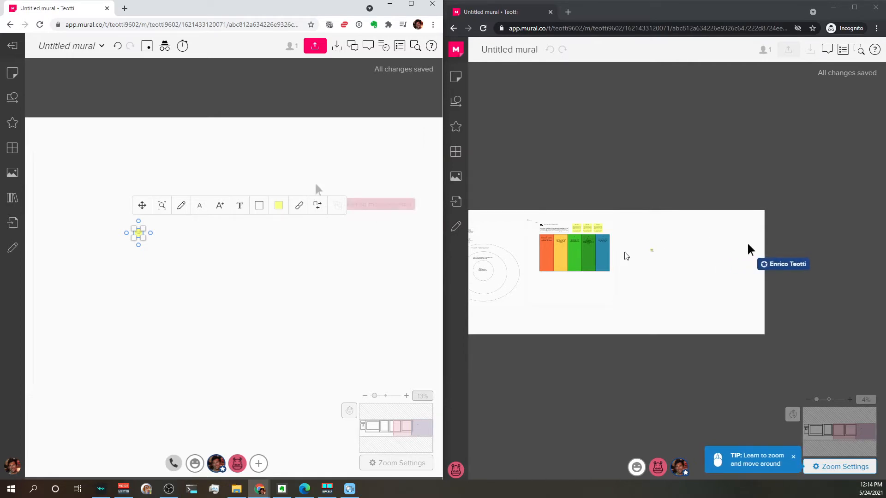
pyautogui.scroll(3, 651, 252)
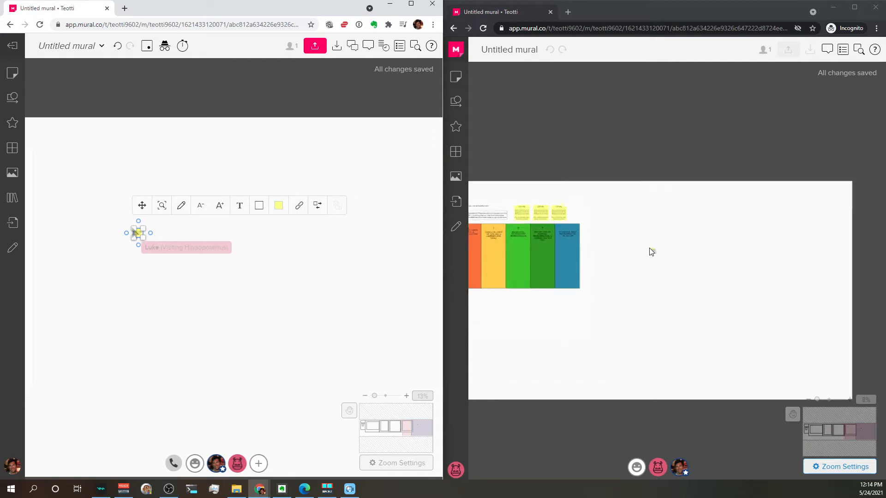
pyautogui.scroll(10, 651, 252)
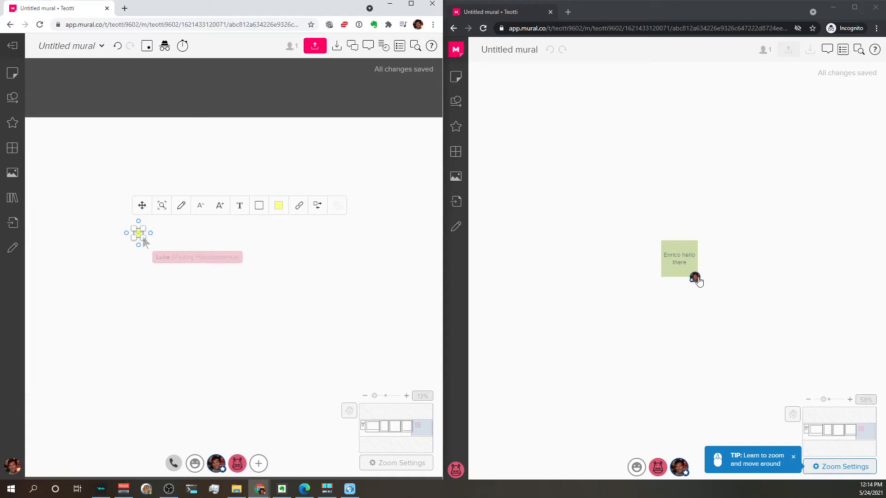
pyautogui.click(702, 320)
pyautogui.click(297, 342)
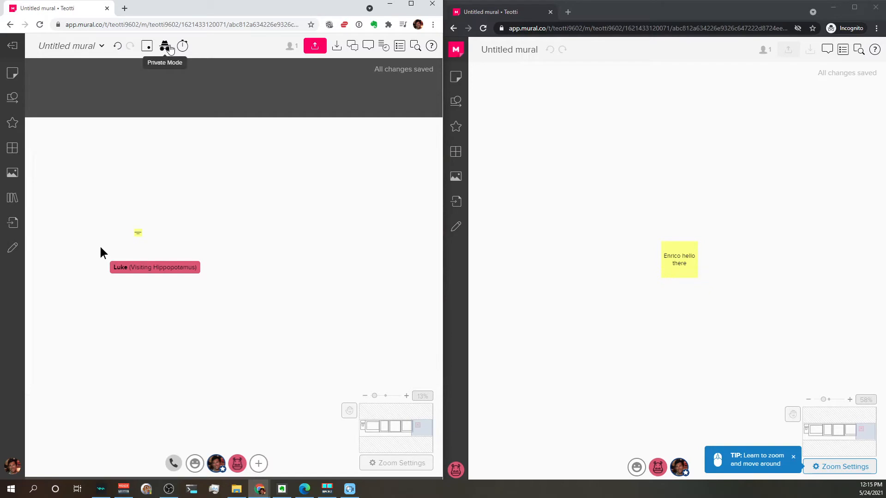
# - Start Private Mode as facilitator, with authors shown when it ends, and dismiss the introduction
pyautogui.click(166, 47)
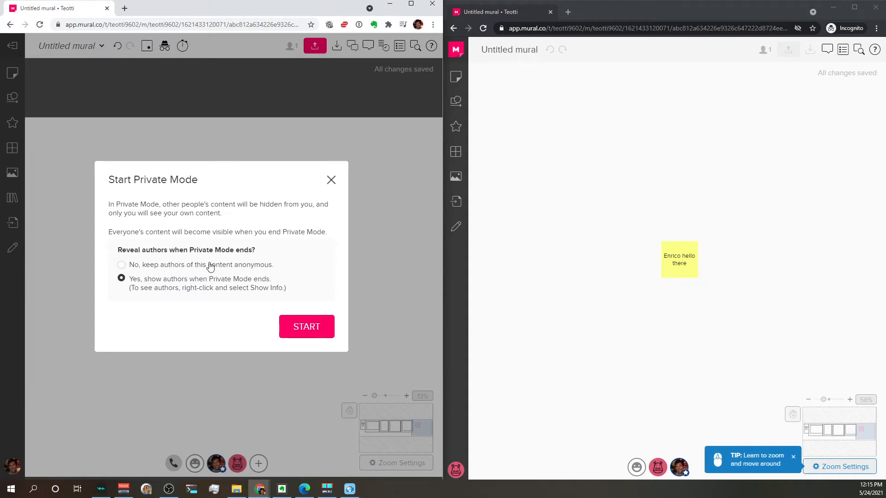
pyautogui.click(308, 328)
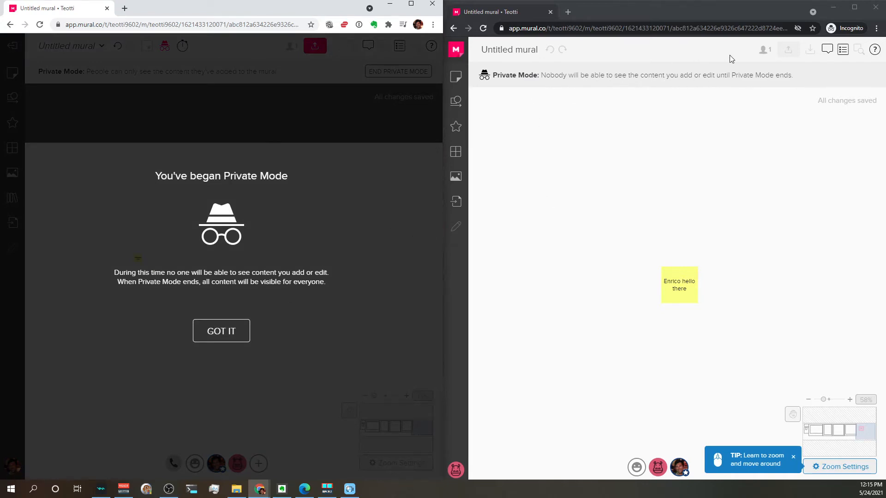
pyautogui.click(231, 334)
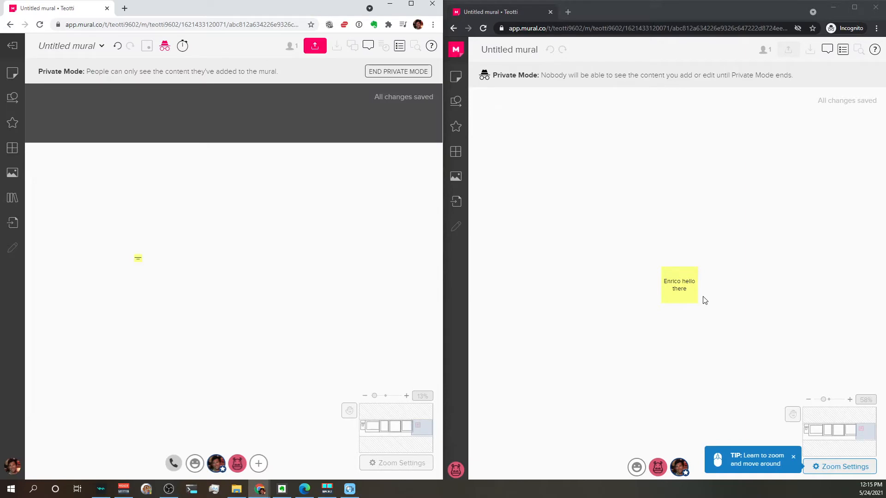
# - Add a second yellow sticky note reading "Hello there" beside the first note in the facilitator's view
pyautogui.scroll(2, 689, 315)
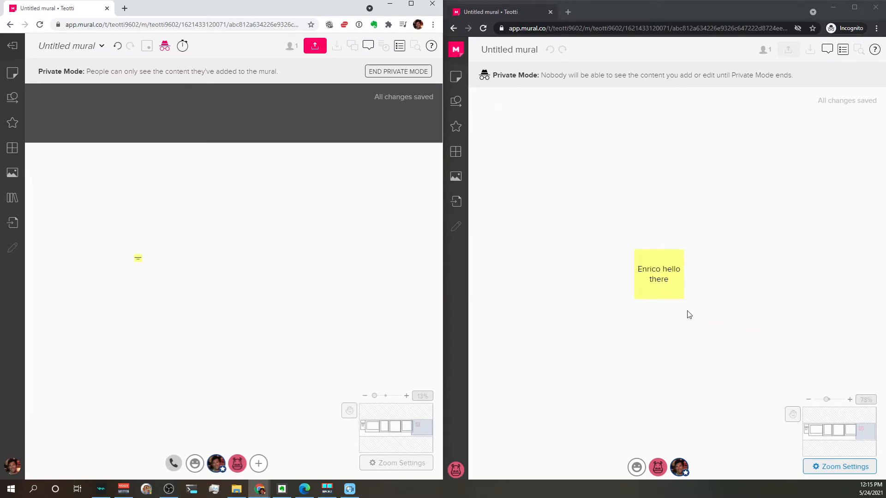
pyautogui.scroll(5, 139, 260)
pyautogui.doubleClick(187, 267)
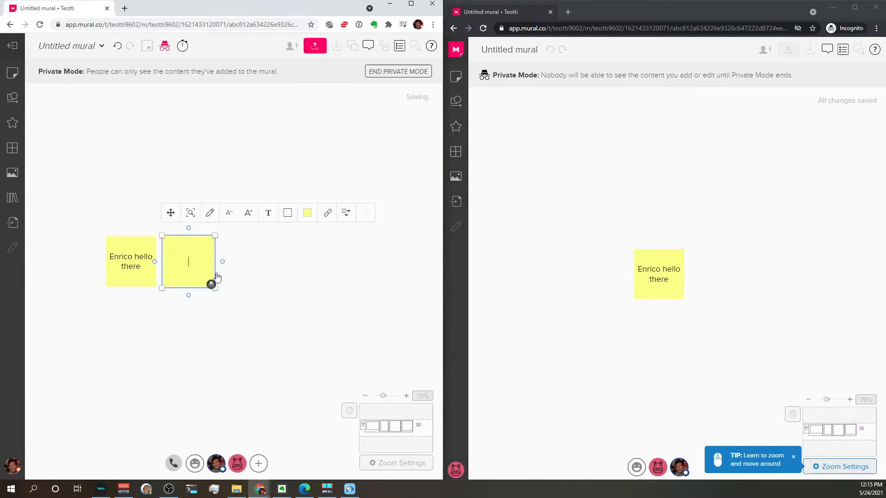
pyautogui.write('Hello there')
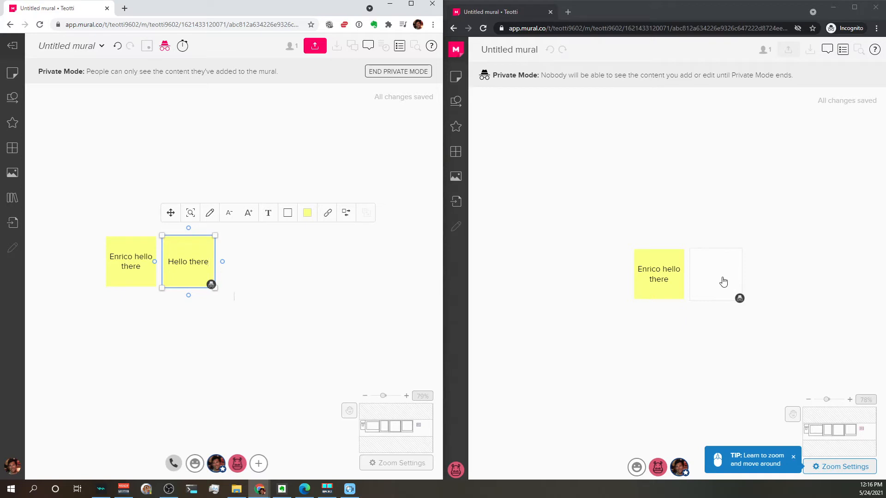
pyautogui.click(231, 289)
# - Move the "Hello there" note above and to the right of the first note, leaving it deselected
pyautogui.moveTo(178, 274); pyautogui.dragTo(235, 211)
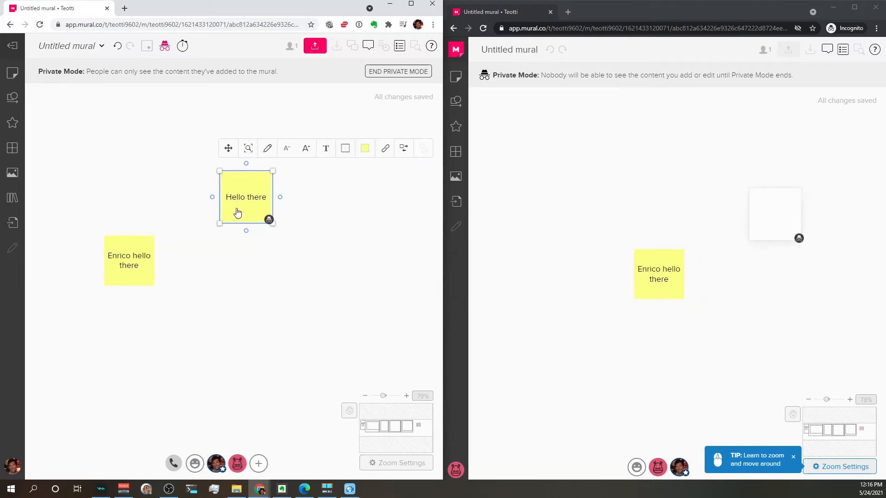
pyautogui.click(206, 288)
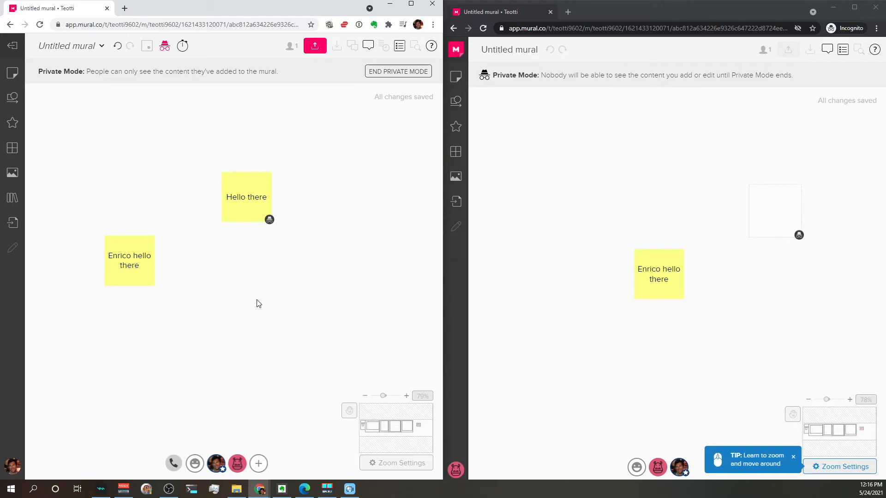
pyautogui.moveTo(243, 215); pyautogui.dragTo(205, 213)
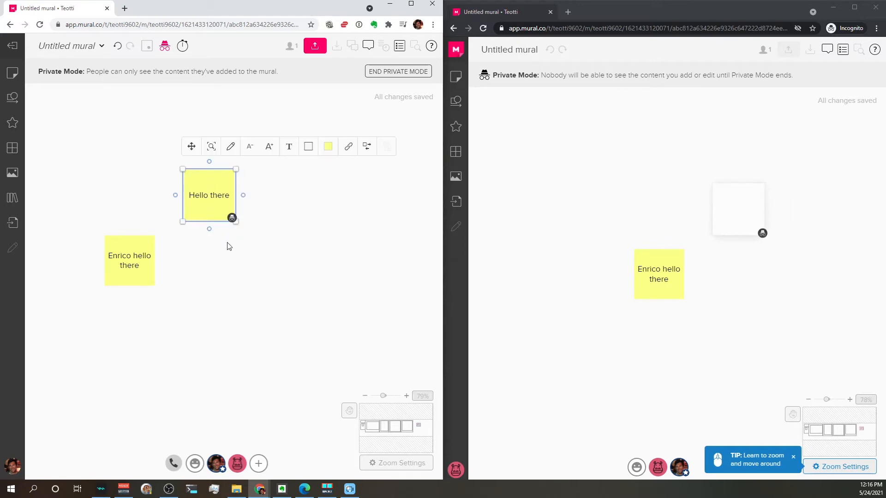
pyautogui.click(257, 276)
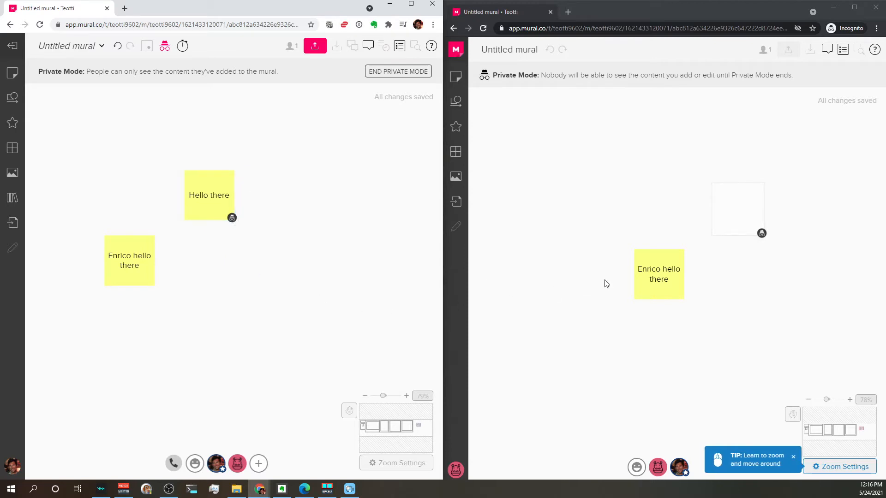
# - In the visitor's window, add a yellow sticky note below and right of the first one, reading "Added by" plus the visitor's first name
pyautogui.doubleClick(740, 317)
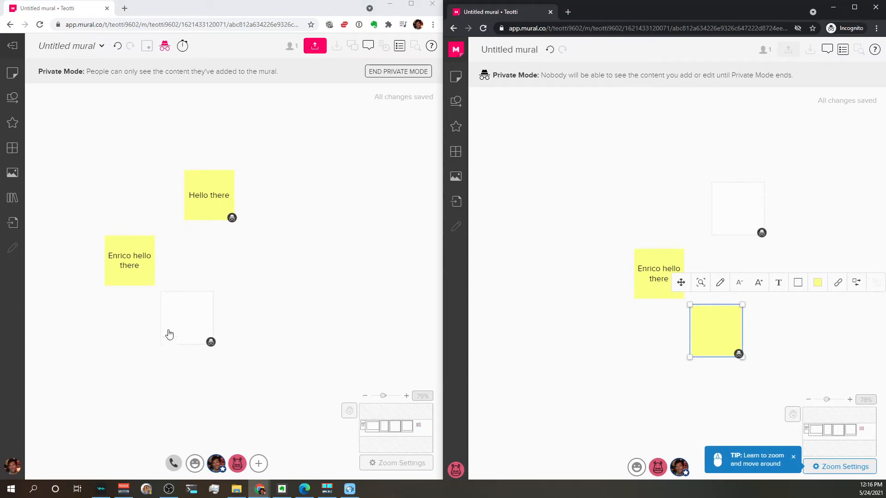
pyautogui.scroll(-5, 151, 269)
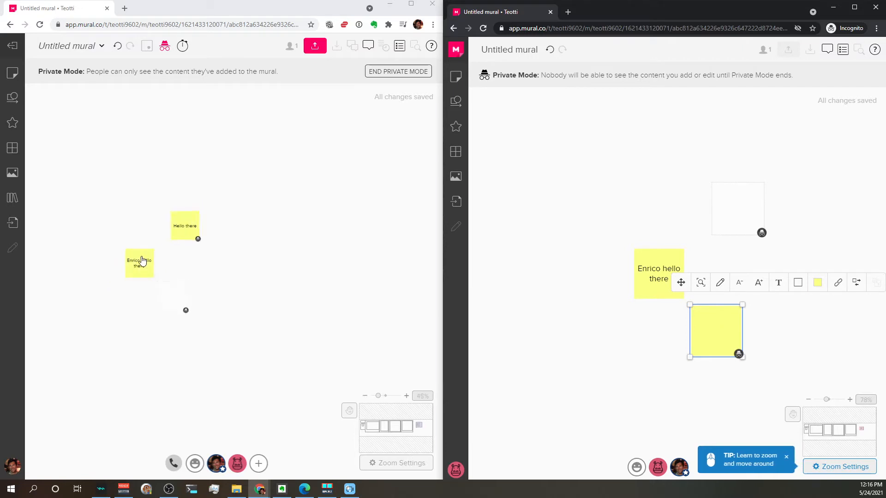
pyautogui.scroll(2, 142, 261)
pyautogui.click(214, 269)
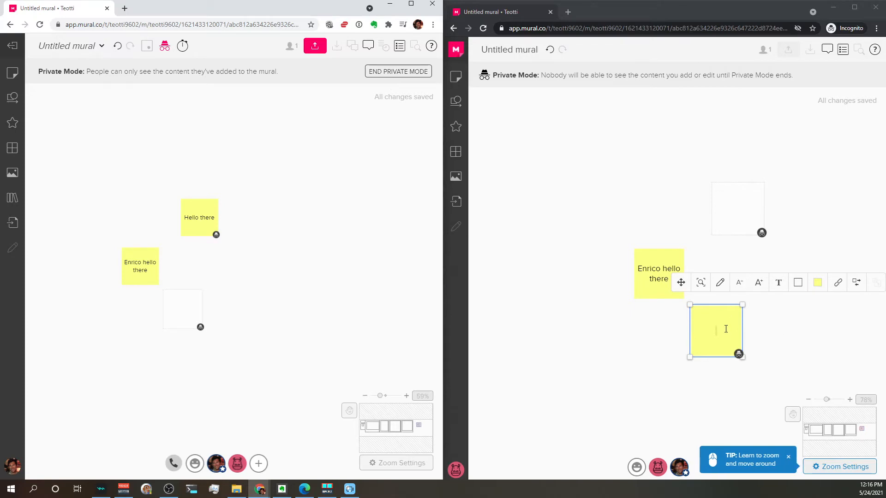
pyautogui.write('Added by Luke')
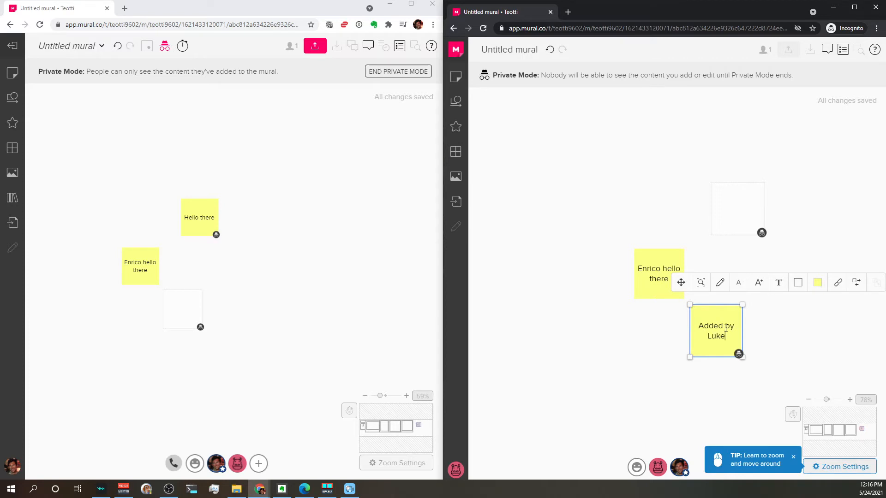
pyautogui.click(601, 339)
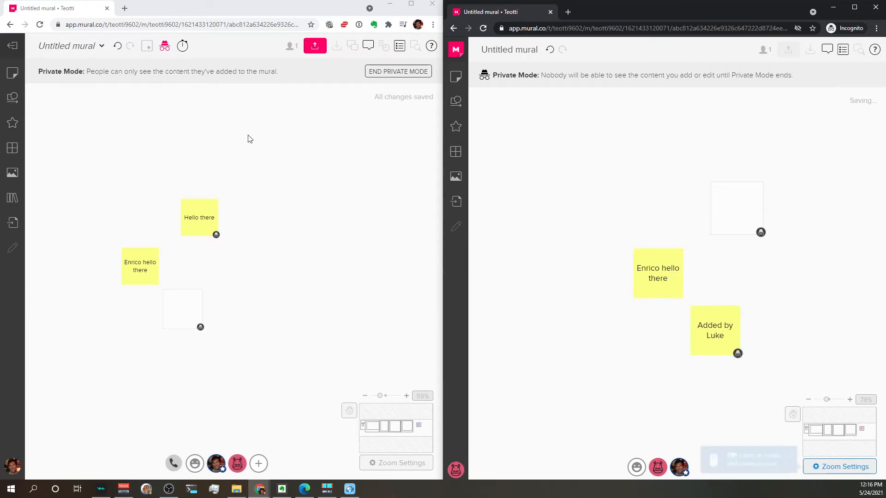
# - End Private Mode from the facilitator's window and reveal all content
pyautogui.click(392, 79)
pyautogui.click(390, 75)
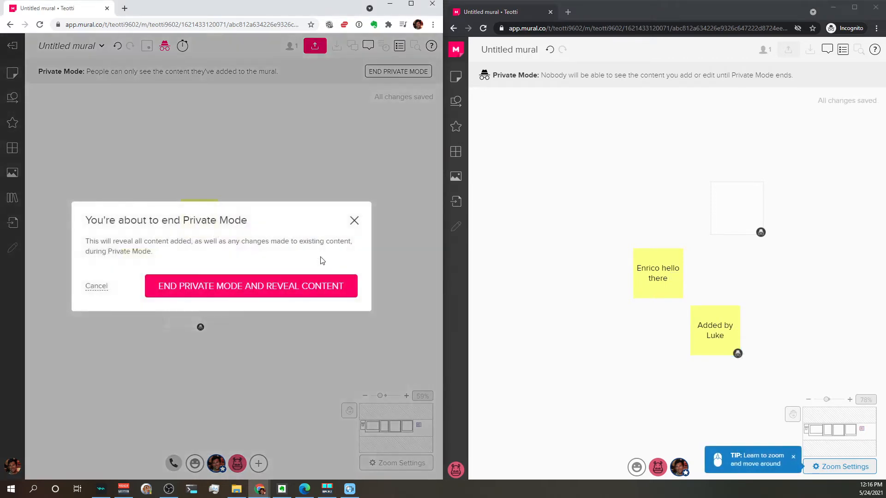
pyautogui.click(253, 286)
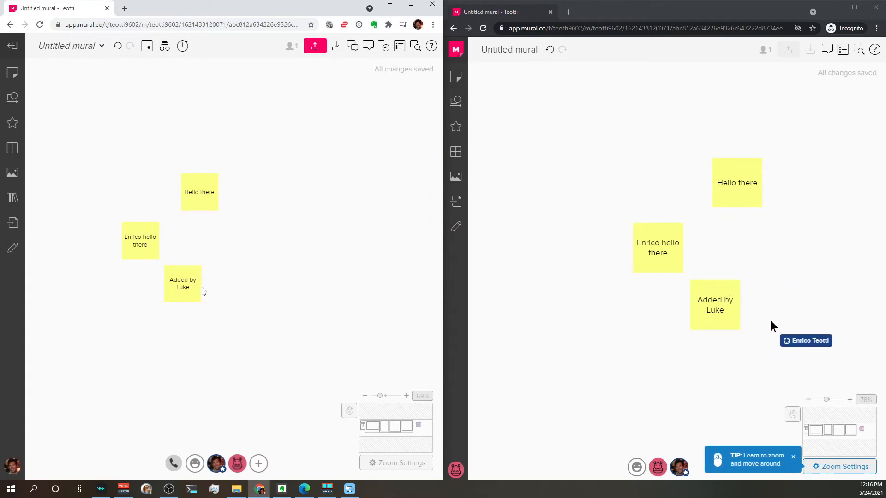
# - Show the author info of the visitor's "Added by" sticky note in the facilitator's window and dismiss it
pyautogui.rightClick(188, 288)
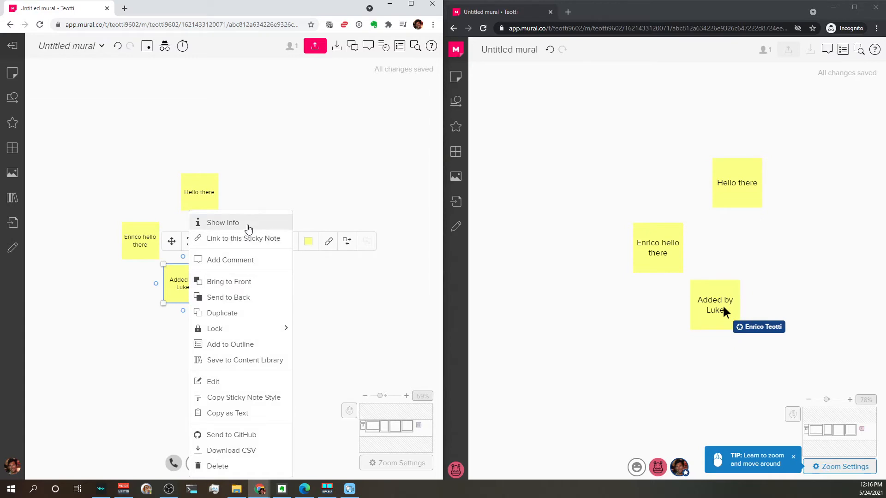
pyautogui.click(248, 229)
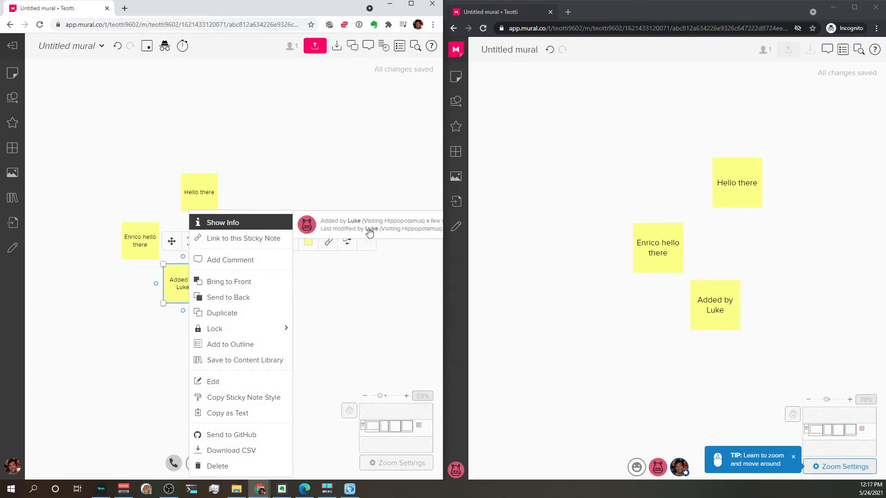
pyautogui.click(308, 185)
# - Review the author-reveal options for starting Private Mode and close the dialog without starting
pyautogui.click(165, 46)
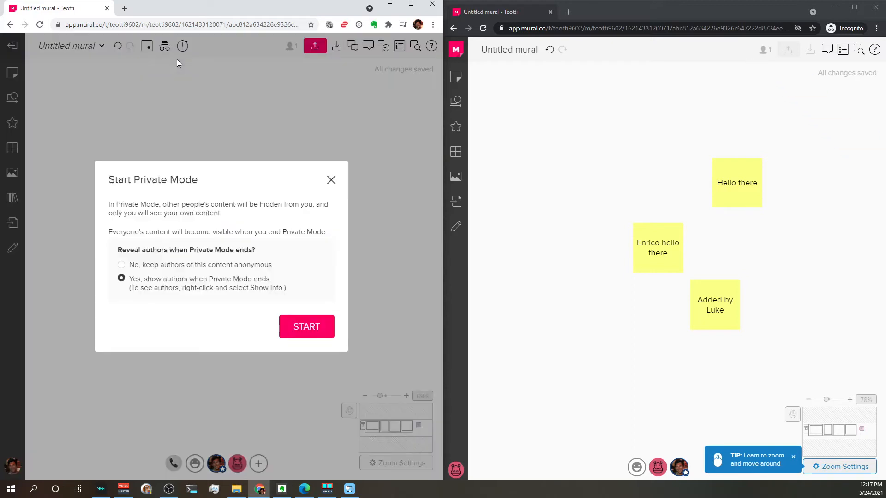
pyautogui.click(187, 270)
pyautogui.press('Escape')
# - Recheck who added and last modified the visitor's sticky note from the facilitator's window
pyautogui.rightClick(184, 273)
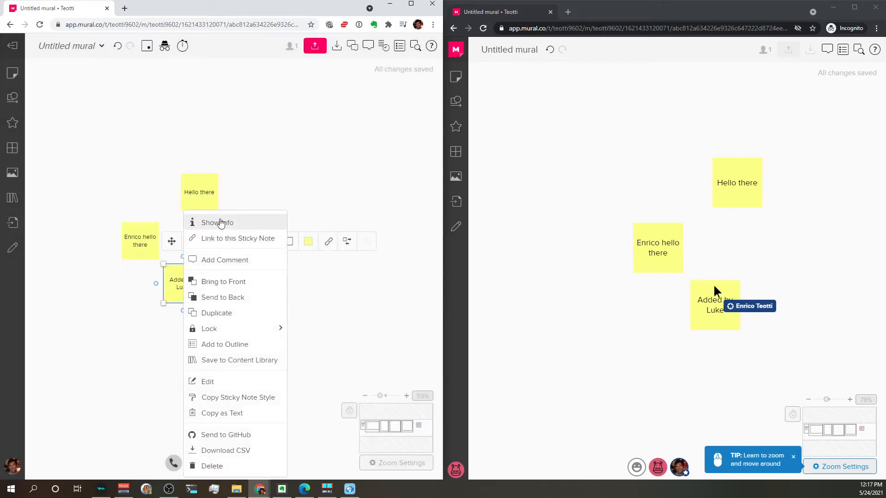
pyautogui.click(220, 223)
pyautogui.click(347, 189)
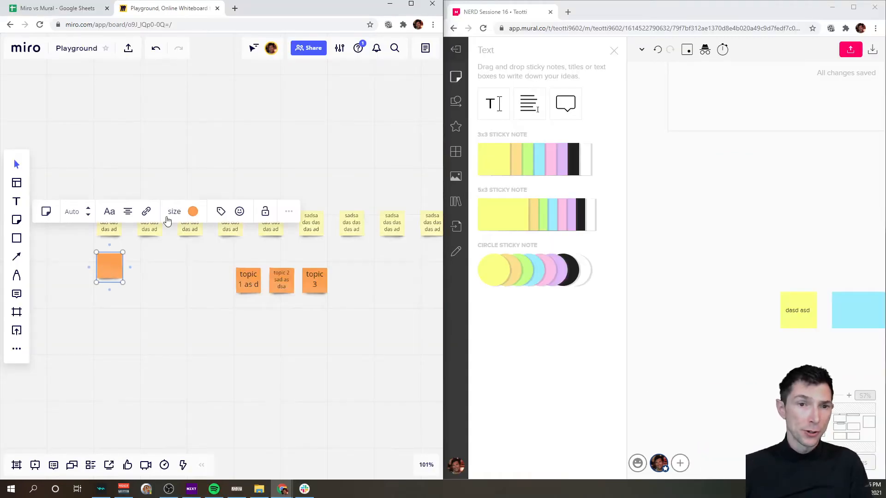
# - In the Miro Playground board, switch the empty orange sticky note through preset sizes S, M and L, ending on L
pyautogui.click(173, 213)
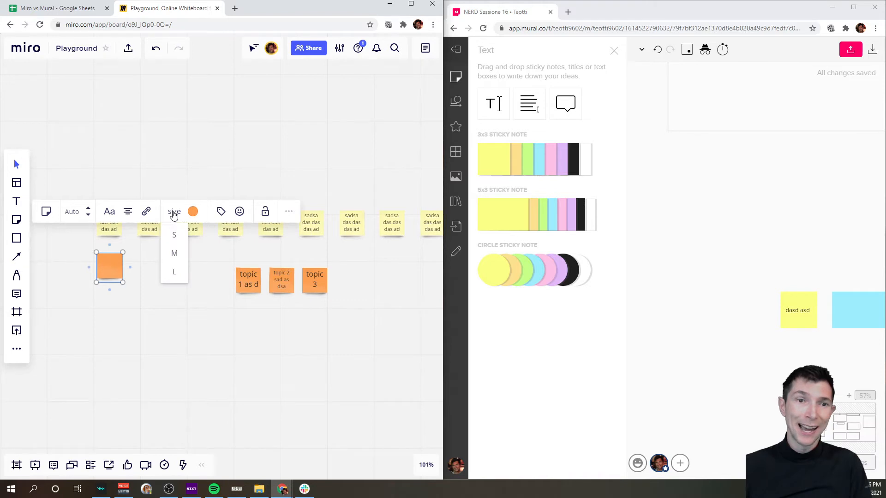
pyautogui.click(175, 235)
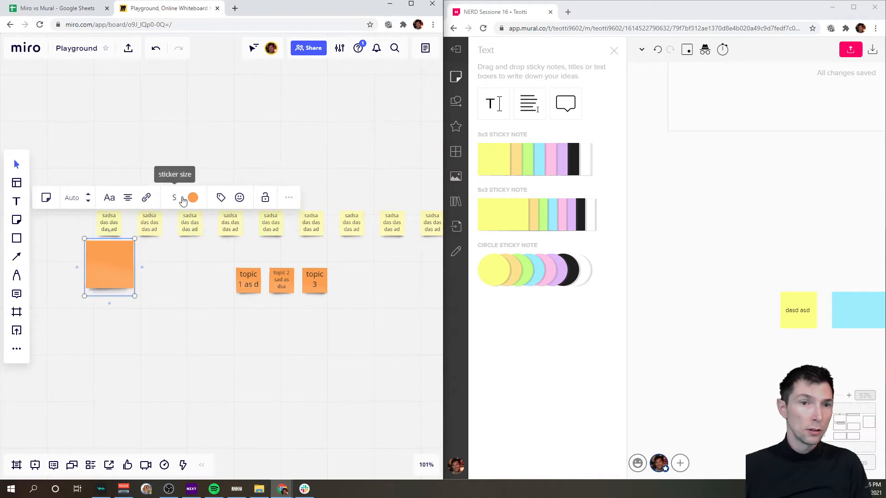
pyautogui.click(176, 198)
pyautogui.click(178, 242)
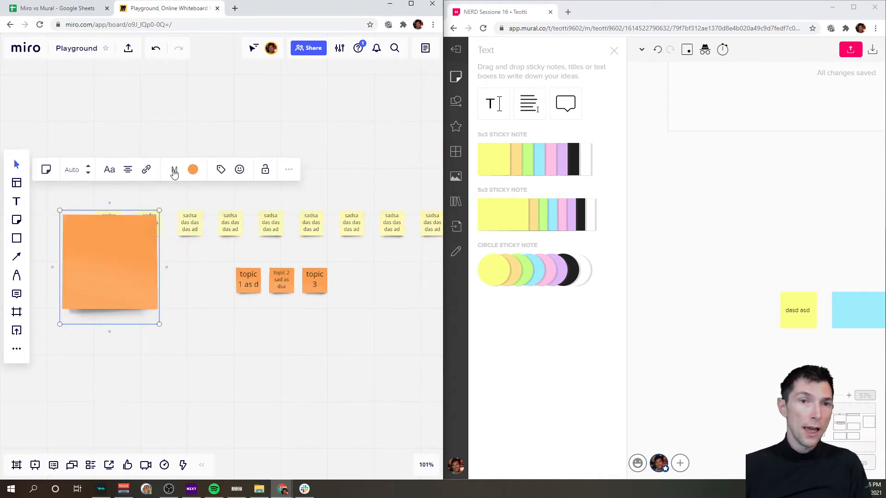
pyautogui.click(174, 169)
pyautogui.click(187, 235)
# - Move the large orange sticky note below the topic notes and reset the board zoom to 100%
pyautogui.moveTo(162, 271); pyautogui.dragTo(220, 393)
pyautogui.scroll(-3, 307, 394)
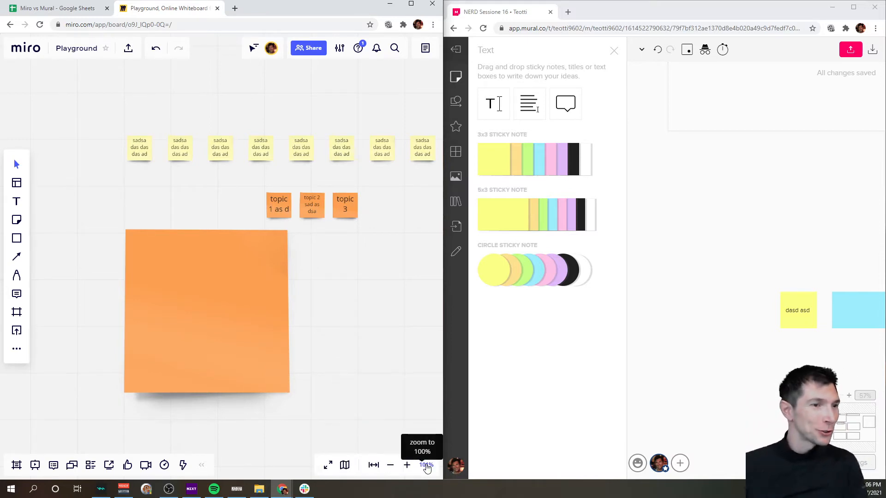
pyautogui.click(426, 465)
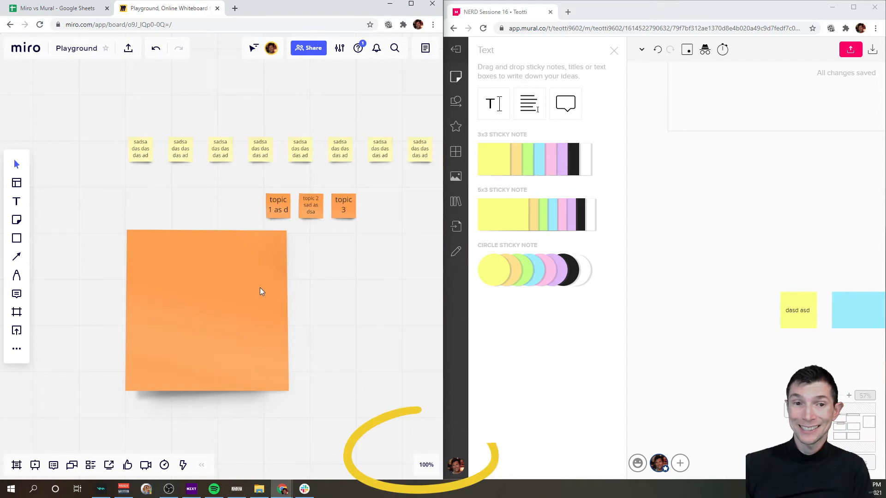
# - Compare the editing options for the large orange note in Miro with those for the yellow "dasd asd" note in Mural
pyautogui.scroll(-5, 262, 286)
pyautogui.scroll(3, 246, 292)
pyautogui.scroll(2, 240, 284)
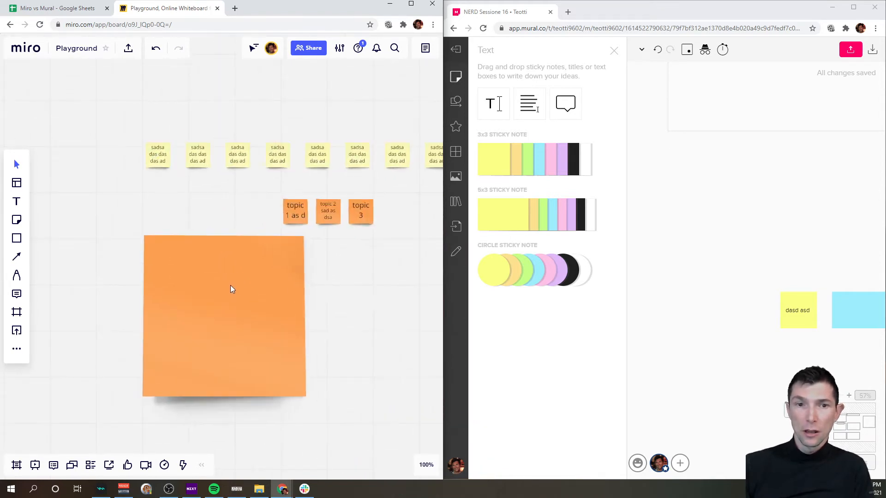
pyautogui.click(229, 285)
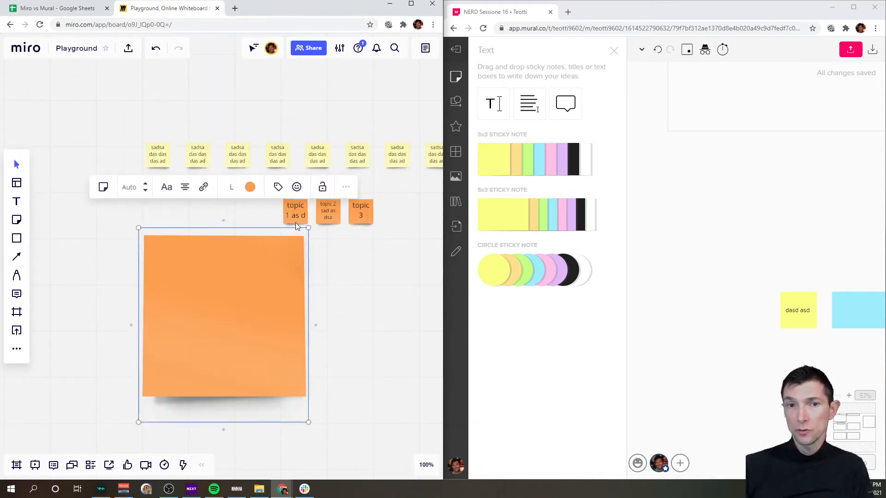
pyautogui.click(358, 304)
pyautogui.moveTo(381, 310); pyautogui.dragTo(364, 299)
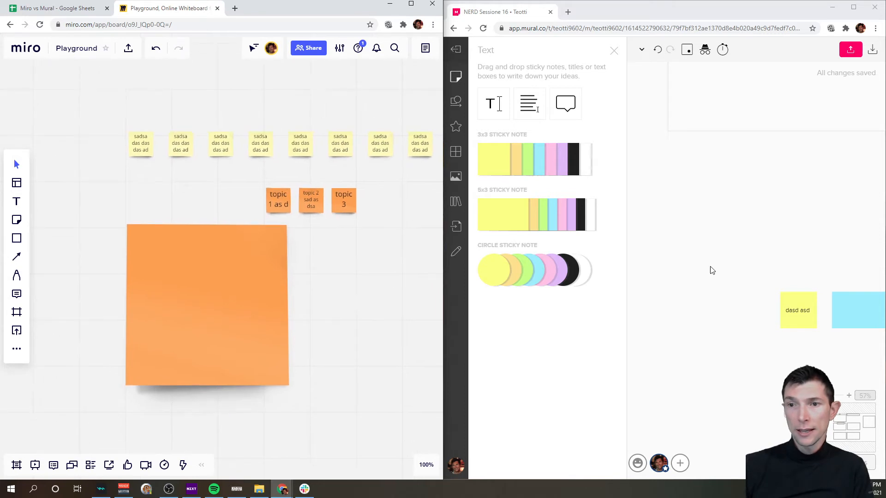
pyautogui.moveTo(710, 267); pyautogui.dragTo(679, 252)
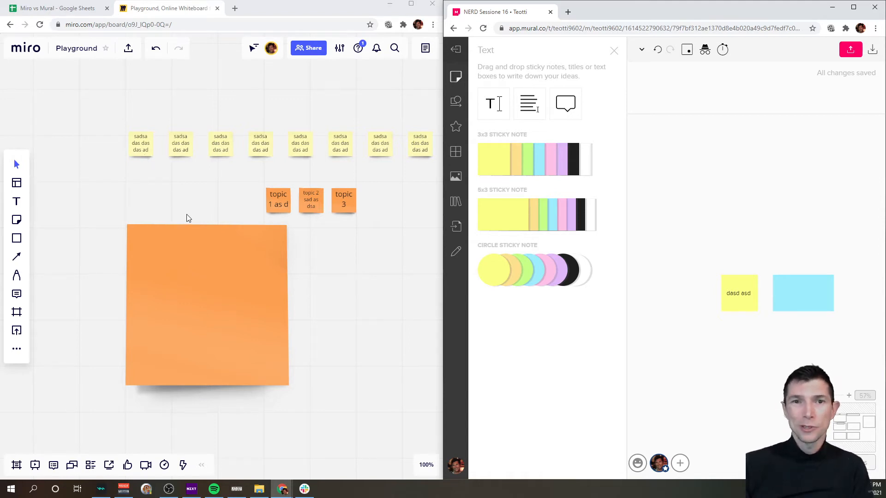
pyautogui.scroll(-2, 288, 258)
pyautogui.scroll(4, 296, 258)
pyautogui.moveTo(245, 269); pyautogui.dragTo(263, 273)
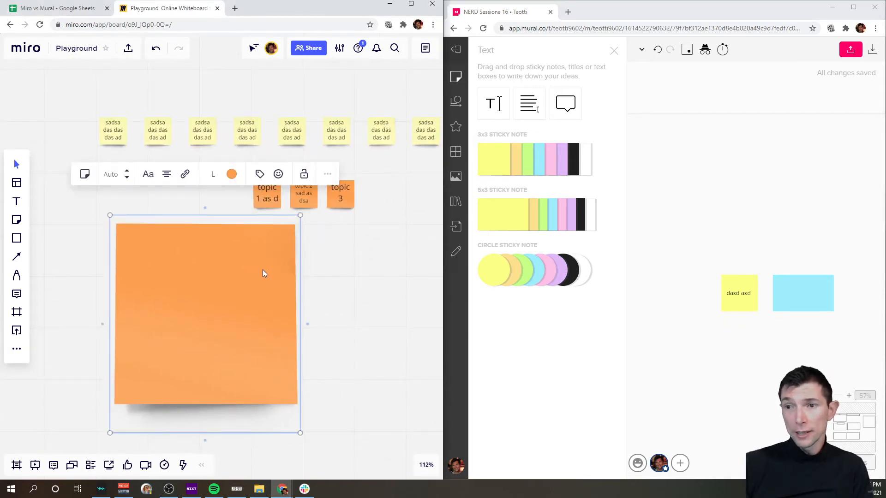
pyautogui.click(752, 286)
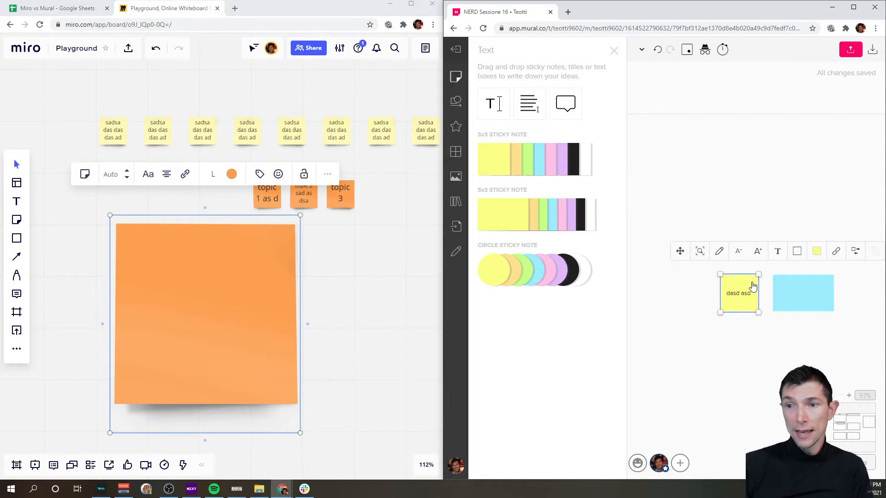
pyautogui.moveTo(767, 347); pyautogui.dragTo(720, 353)
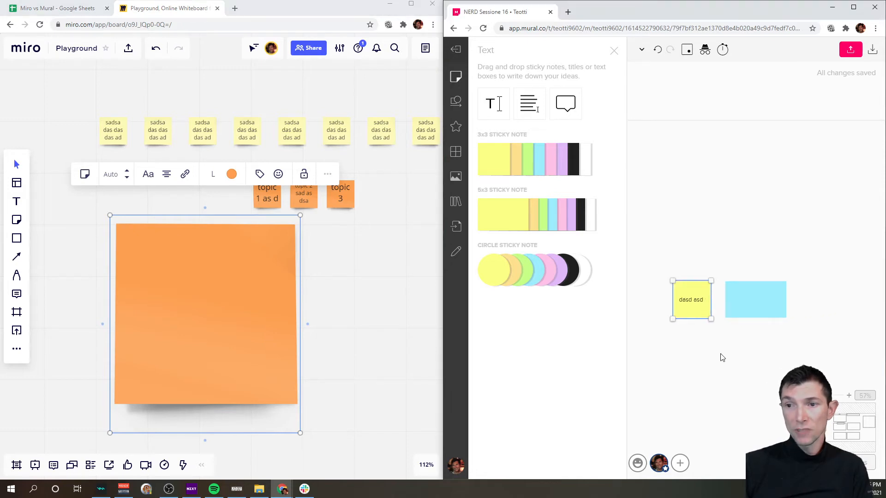
# - Add thumbs-up and thumbs-down emoji reactions to the large orange sticky note in Miro
pyautogui.click(278, 175)
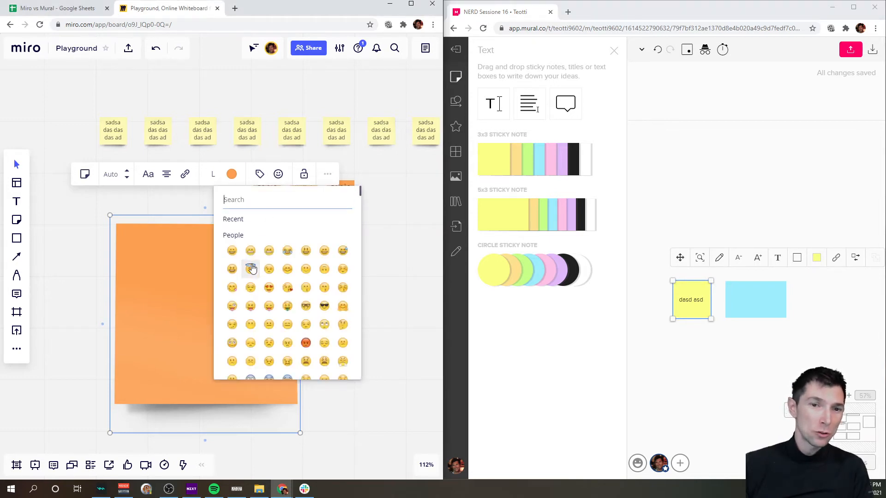
pyautogui.write('thum')
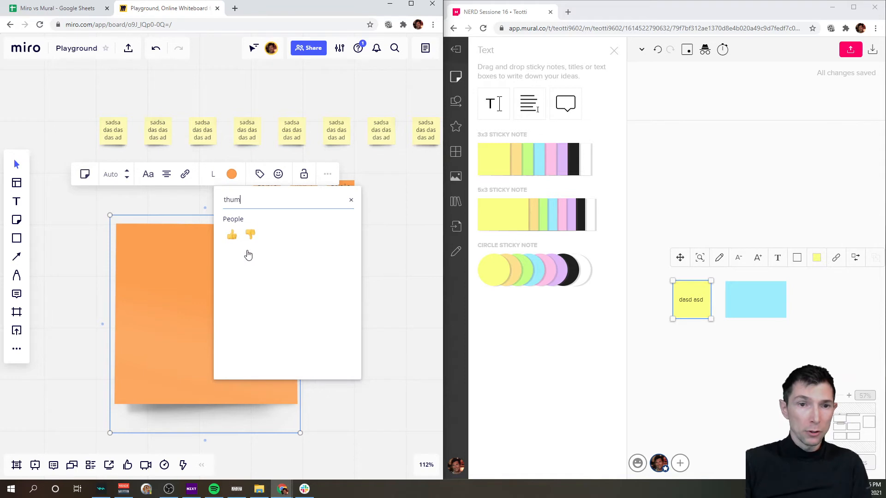
pyautogui.click(232, 235)
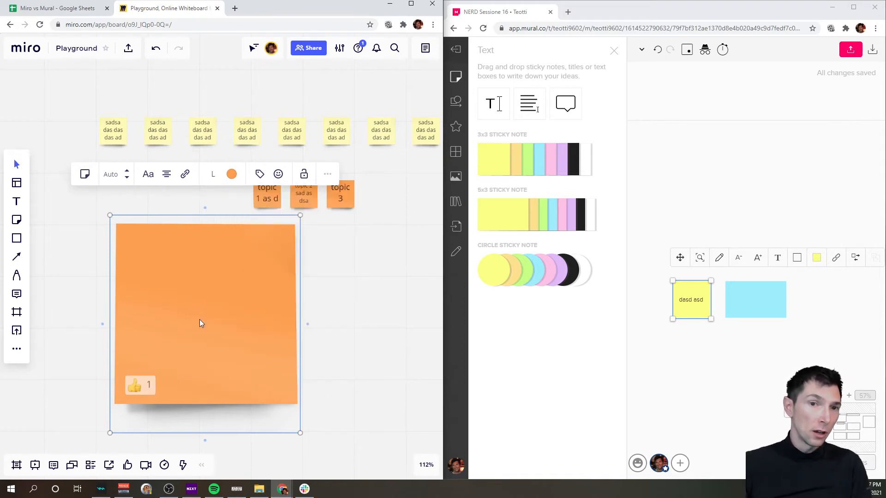
pyautogui.click(278, 174)
pyautogui.write('thumbsdow')
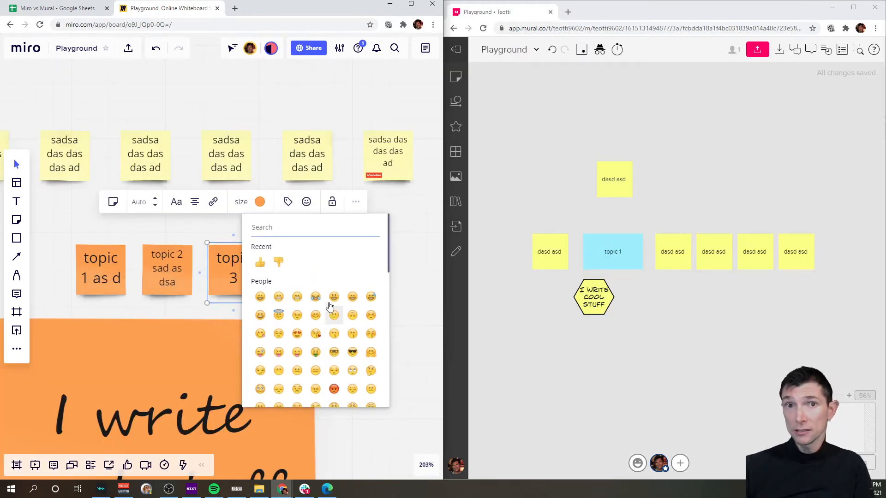
# - Browse the emoji reactions available for the "topic 3" sticky note and close the list without choosing one
pyautogui.scroll(-10, 323, 319)
pyautogui.scroll(9, 318, 333)
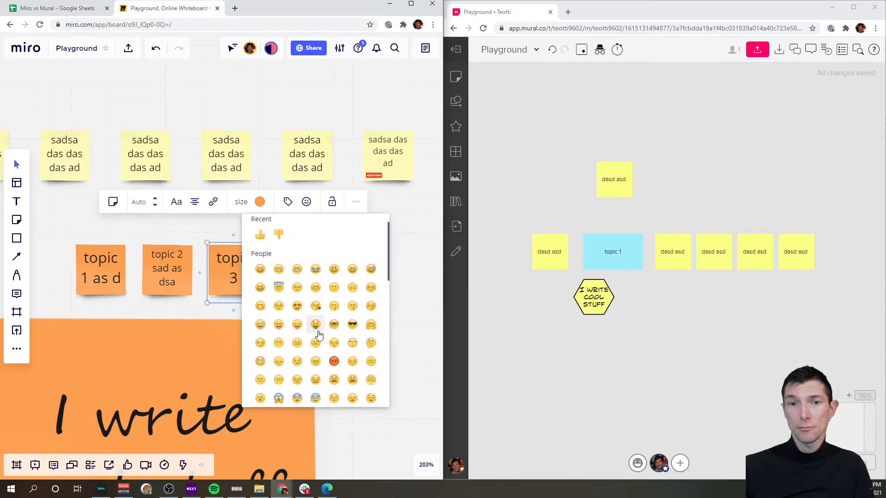
pyautogui.scroll(-2, 317, 335)
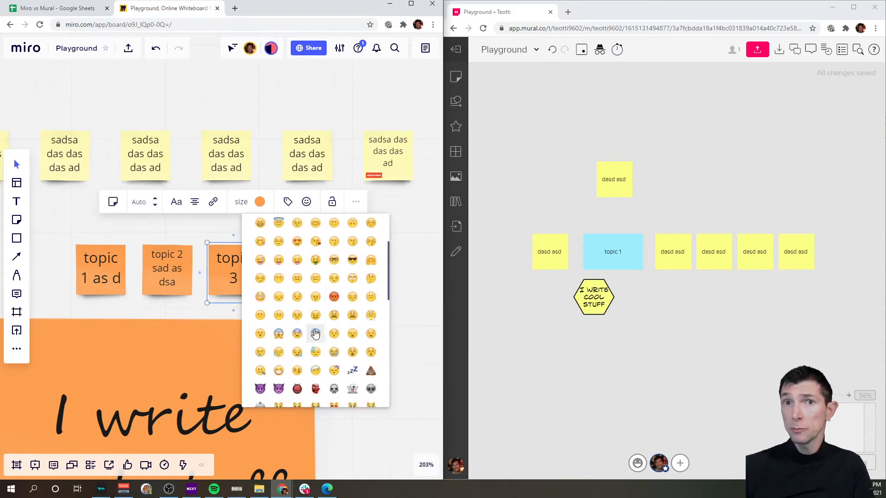
pyautogui.scroll(2, 316, 323)
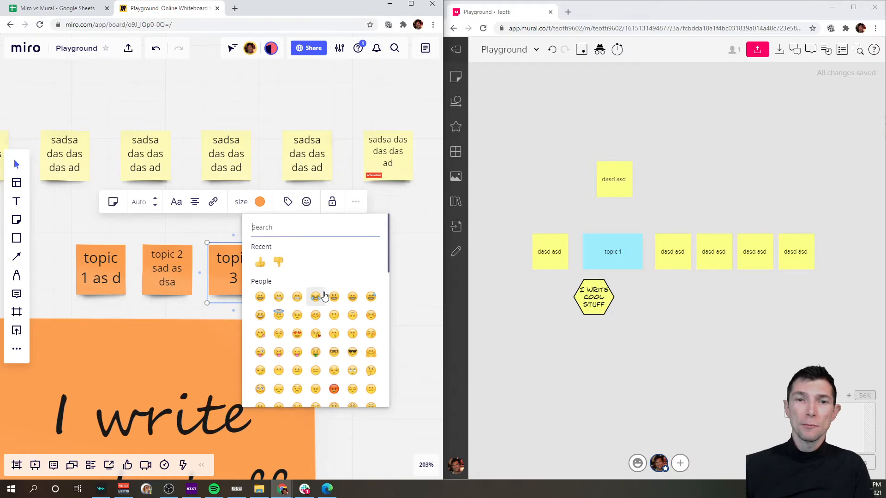
pyautogui.click(384, 453)
# - Examine the emoji reactions offered for the "I write cool stuff" note down to the end of the list
pyautogui.moveTo(371, 344); pyautogui.dragTo(368, 224)
pyautogui.scroll(-3, 369, 277)
pyautogui.scroll(-2, 369, 293)
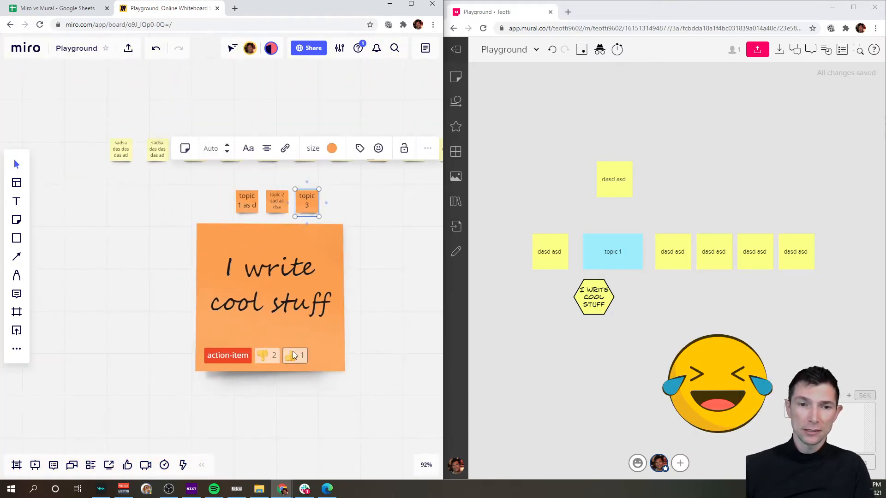
pyautogui.click(293, 355)
pyautogui.scroll(-5, 221, 188)
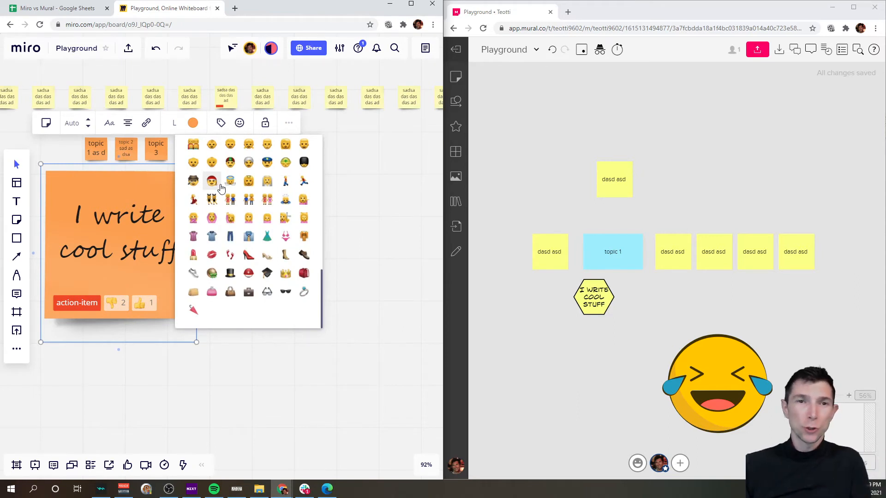
pyautogui.click(346, 206)
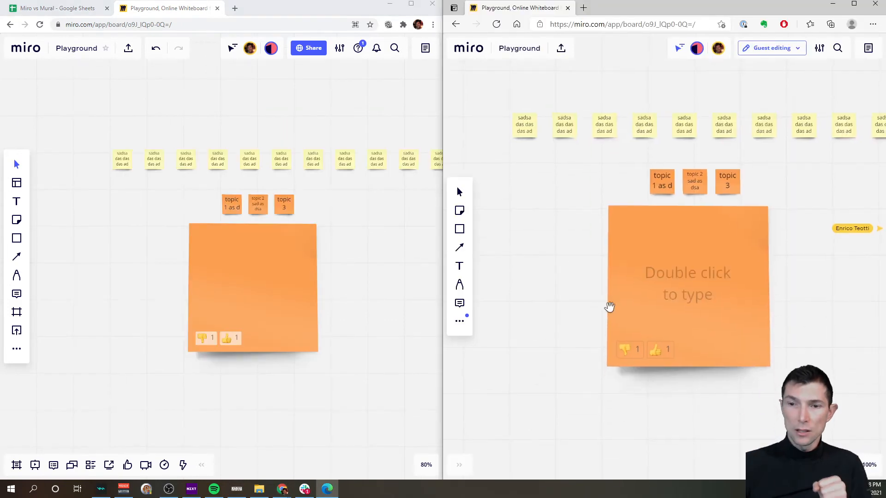
# - In the guest's Miro window, enable editing on the large orange note and add the guest's thumbs-down reaction
pyautogui.click(637, 350)
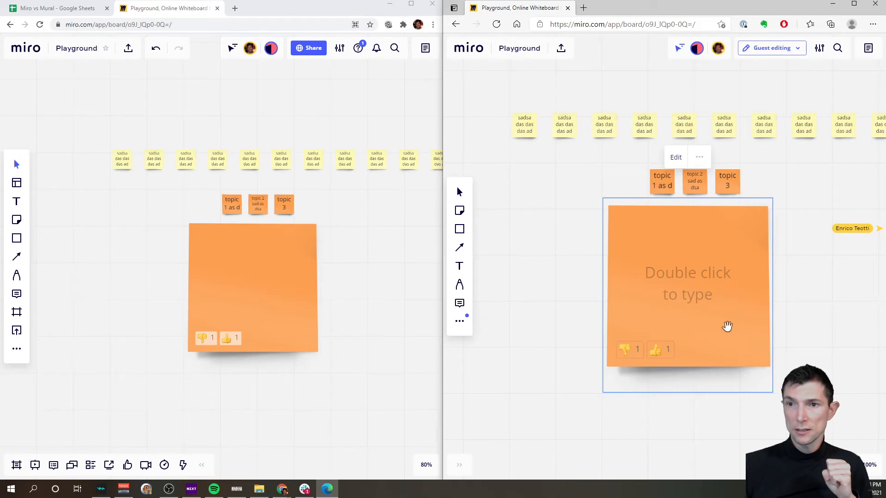
pyautogui.click(676, 156)
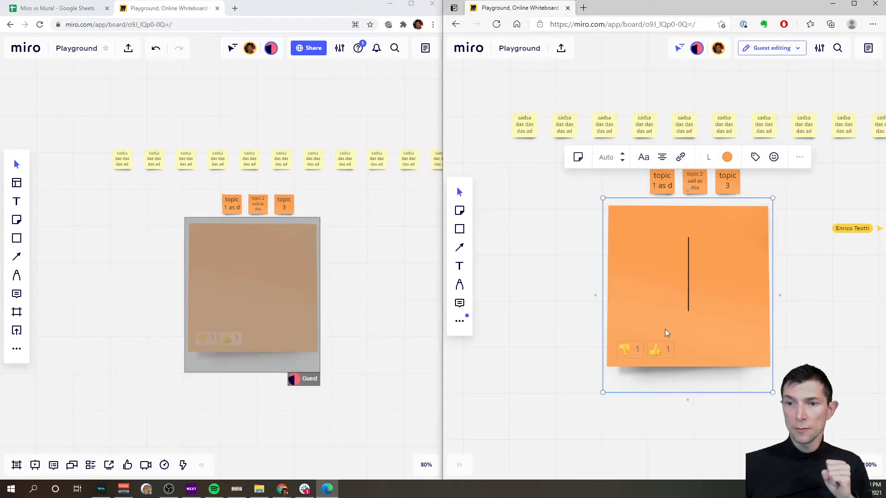
pyautogui.click(630, 351)
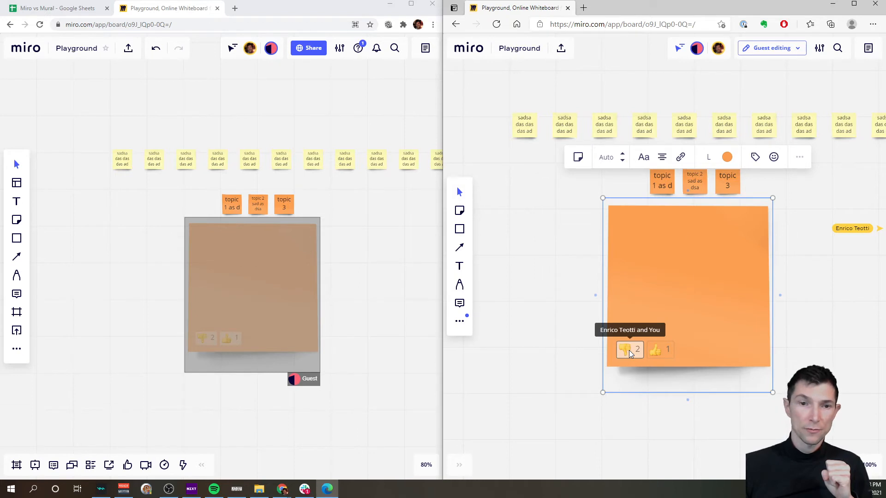
pyautogui.click(560, 352)
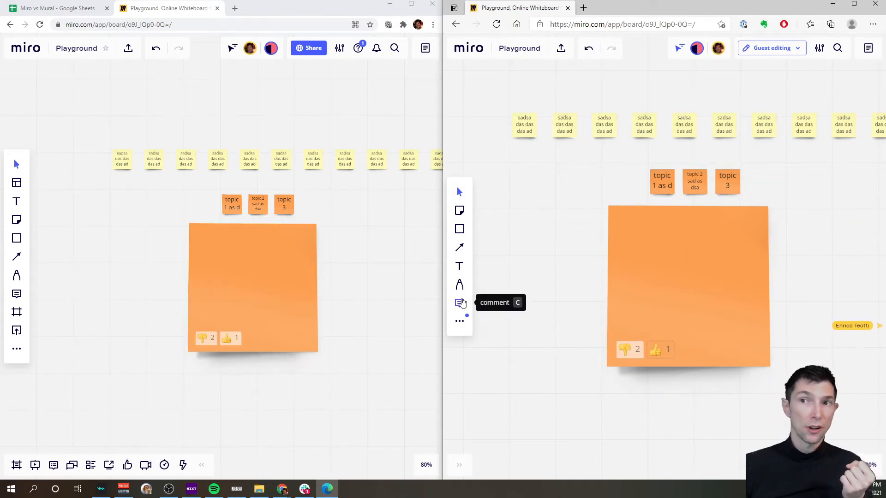
pyautogui.moveTo(667, 352)
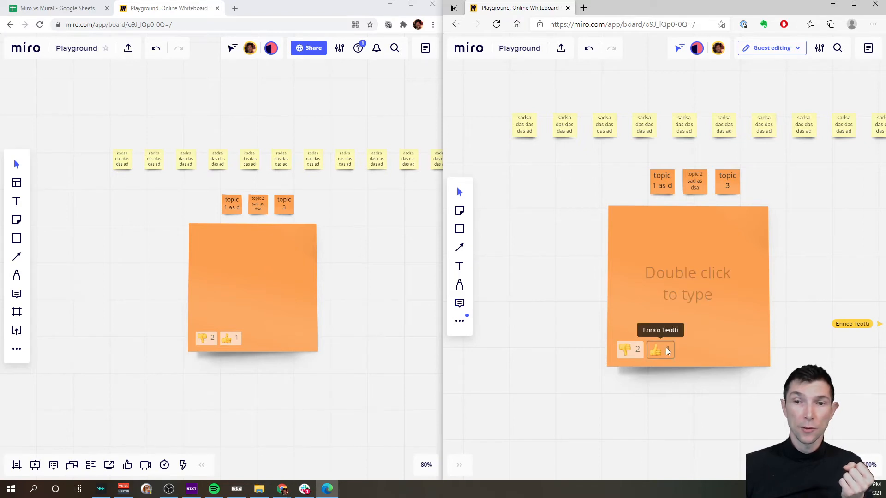
# - Create an "action-item" tag on the large orange sticky note in Miro
pyautogui.click(301, 245)
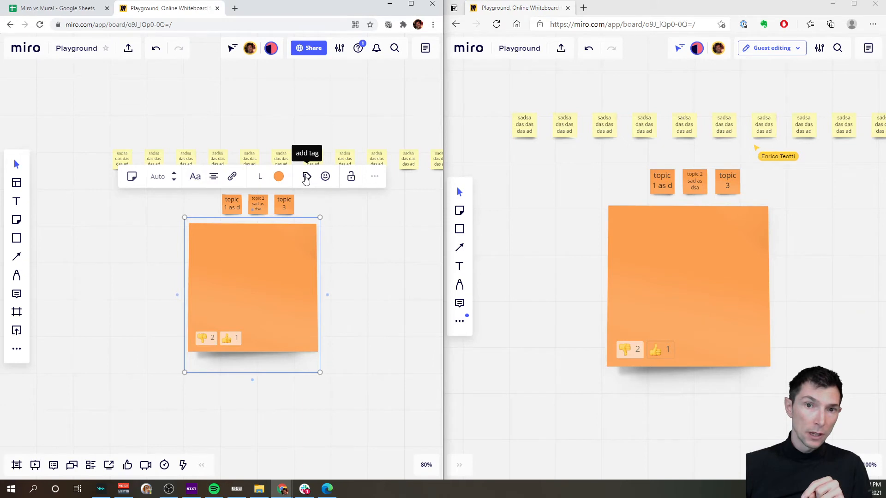
pyautogui.click(306, 178)
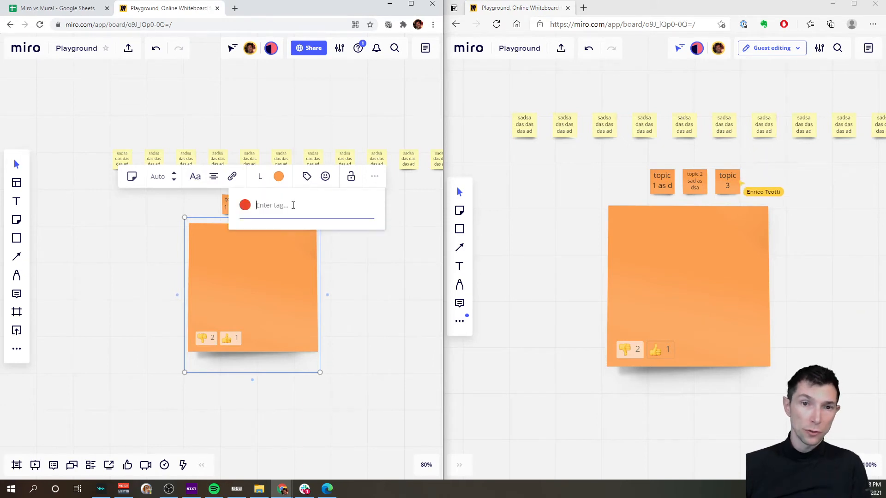
pyautogui.write('action-ite')
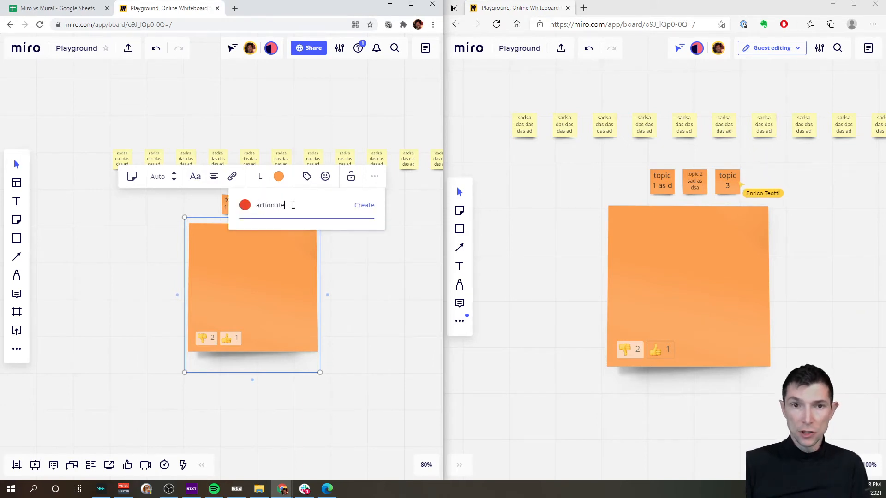
pyautogui.write('m')
pyautogui.press('Return')
pyautogui.click(392, 376)
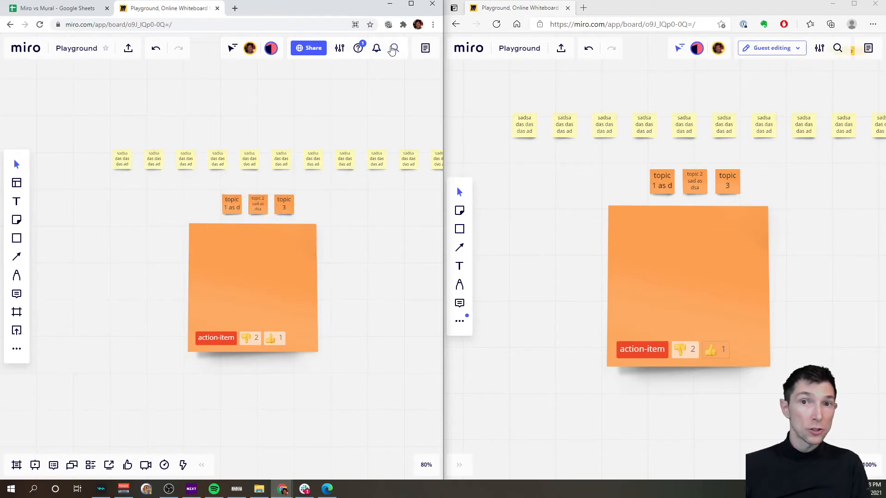
# - Search the Miro board for "action" and close the search
pyautogui.click(395, 49)
pyautogui.write('action')
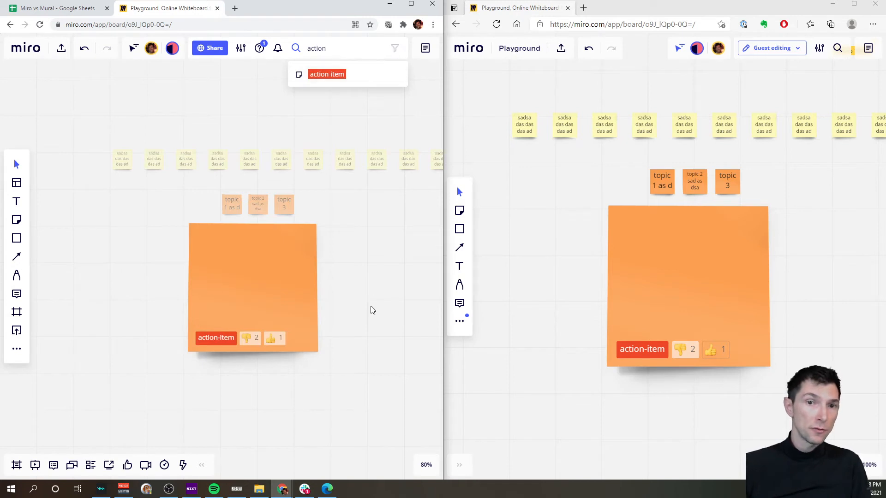
pyautogui.click(342, 176)
# - Apply the existing "action-item" tag to the yellow sticky note above and to the right of the "topic 3" note
pyautogui.click(345, 158)
pyautogui.click(359, 109)
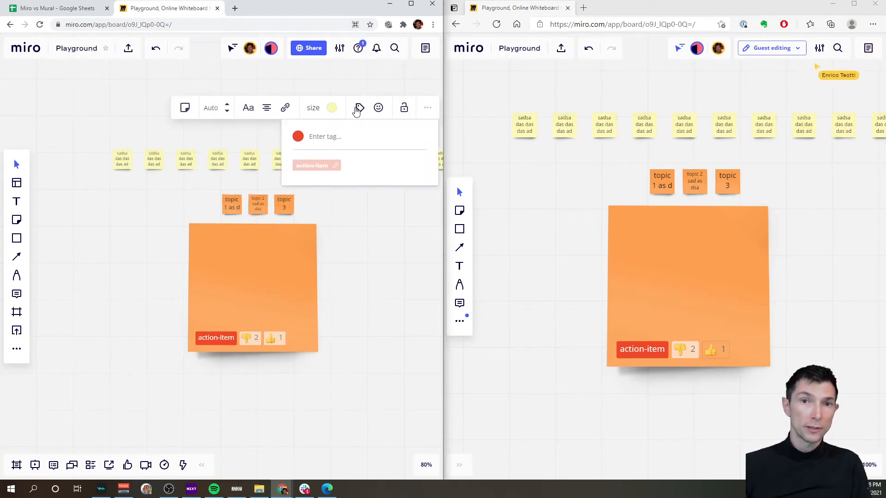
pyautogui.click(311, 165)
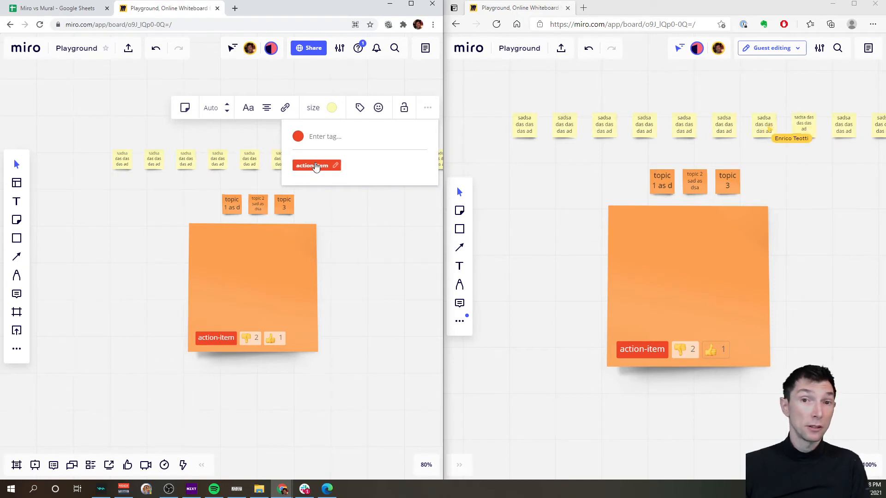
pyautogui.click(362, 201)
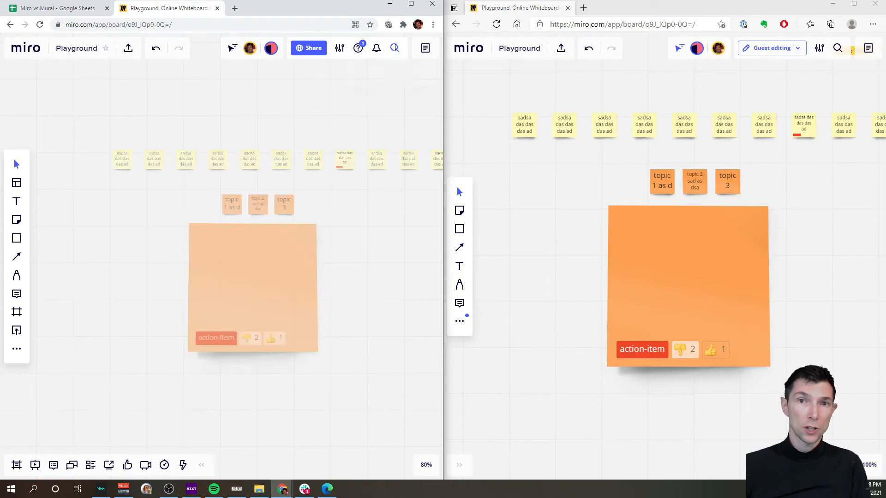
# - Repeat the "action" search on the Miro board and go to each of the tagged notes in turn
pyautogui.click(395, 49)
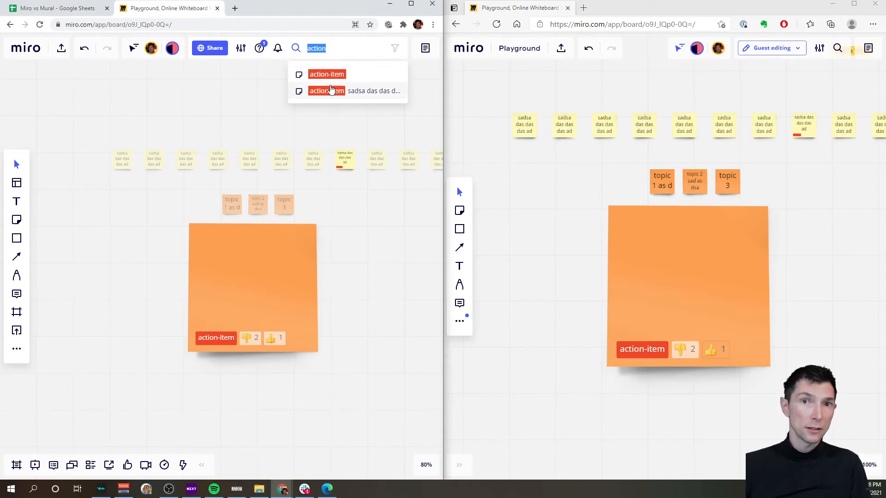
pyautogui.click(328, 76)
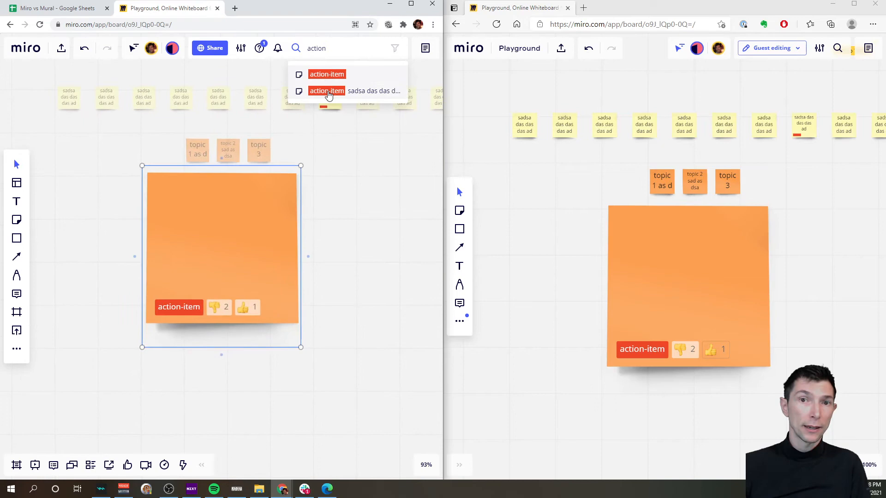
pyautogui.click(327, 91)
pyautogui.click(148, 156)
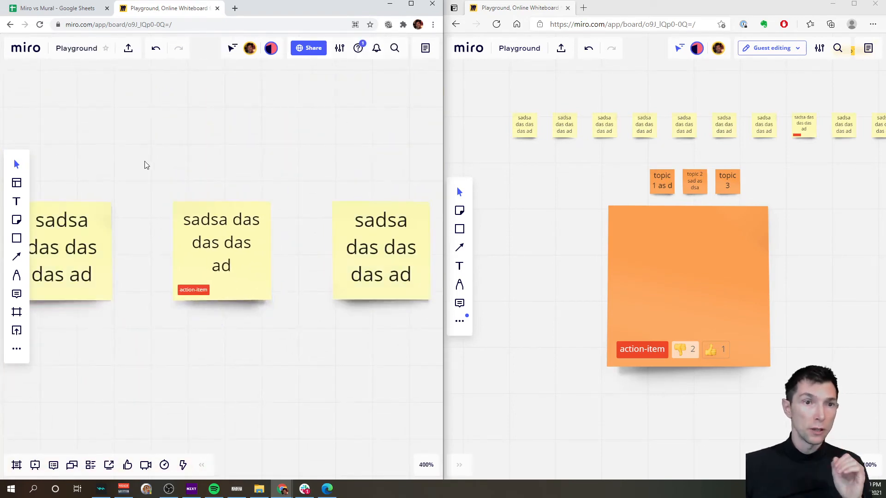
# - Draw a small upright rectangle on the empty canvas to the right of the large orange sticky note
pyautogui.scroll(-5, 205, 330)
pyautogui.moveTo(196, 393); pyautogui.dragTo(337, 180)
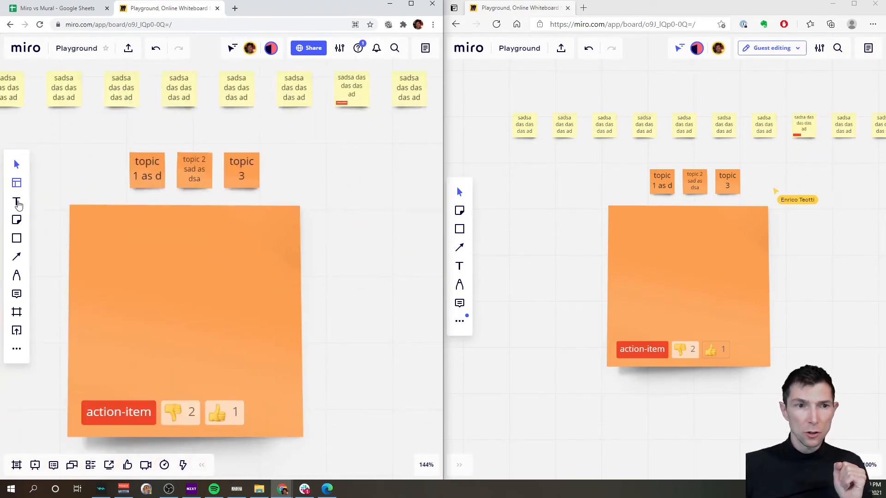
pyautogui.click(16, 239)
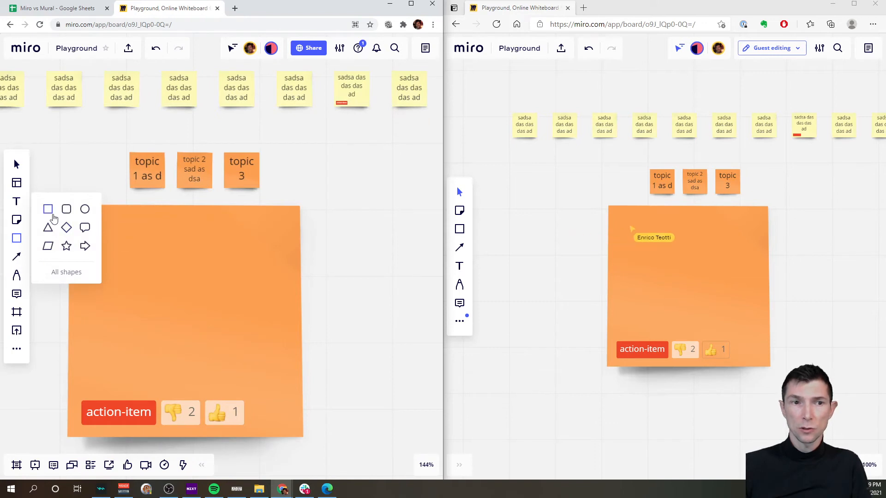
pyautogui.click(49, 210)
pyautogui.moveTo(340, 241); pyautogui.dragTo(366, 305)
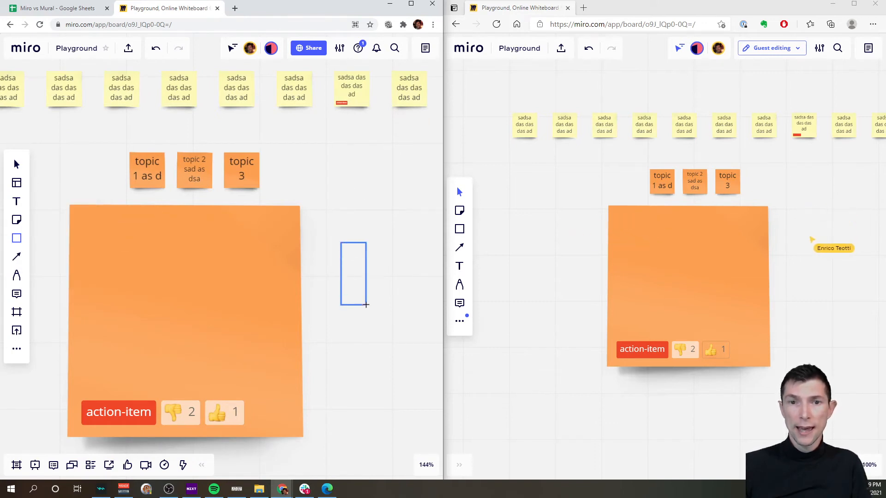
pyautogui.hscroll(2, 365, 346)
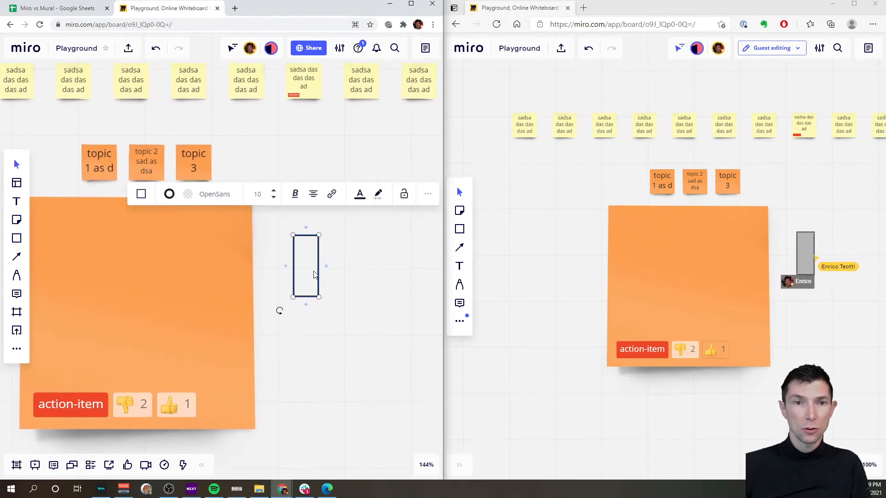
# - Delete the small rectangle beside the large orange sticky note
pyautogui.click(343, 318)
pyautogui.click(317, 292)
pyautogui.press('Delete')
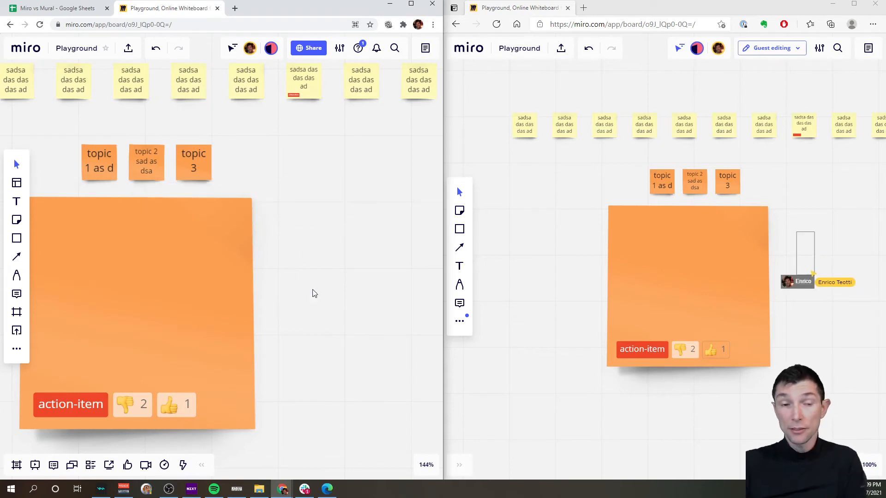
pyautogui.scroll(-2, 313, 291)
pyautogui.scroll(-2, 310, 288)
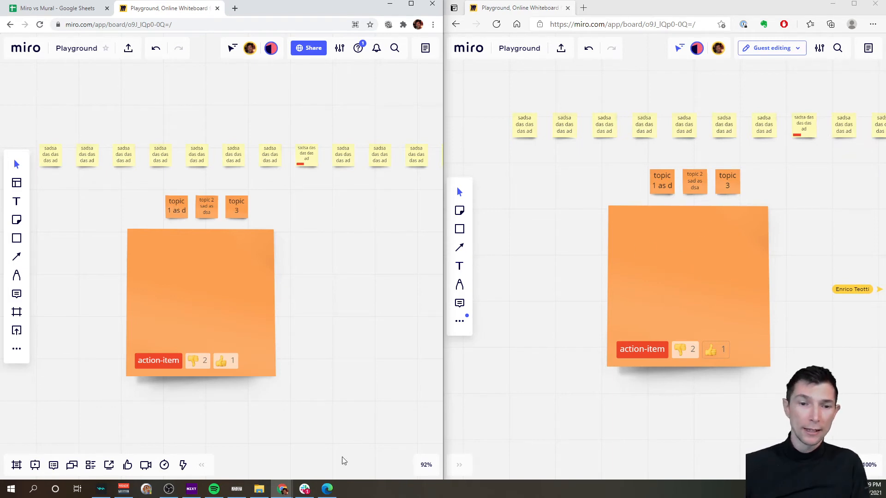
# - Switch to the Mural window, label the blue sticky note "topic 1" and close the text content options
pyautogui.moveTo(290, 492)
pyautogui.click(305, 461)
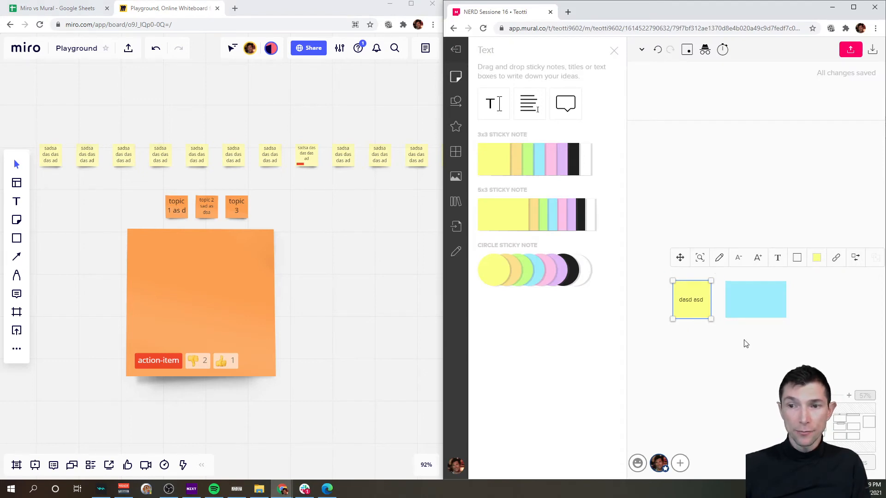
pyautogui.click(752, 302)
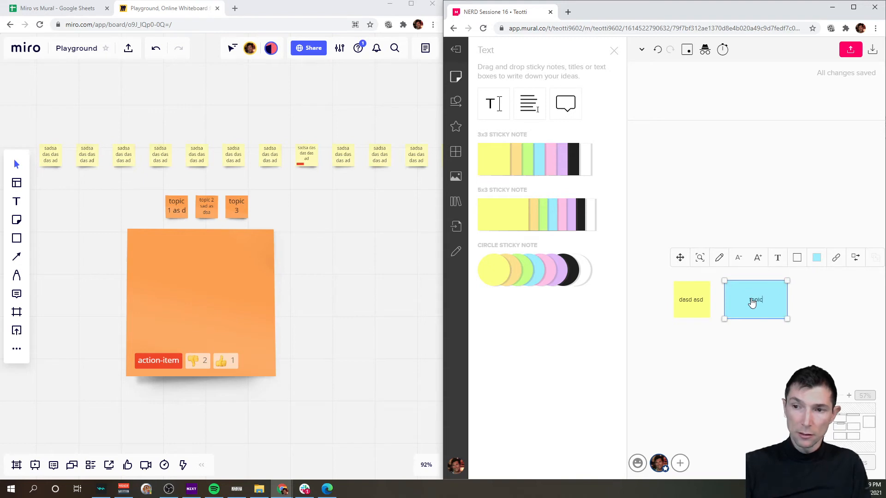
pyautogui.click(757, 370)
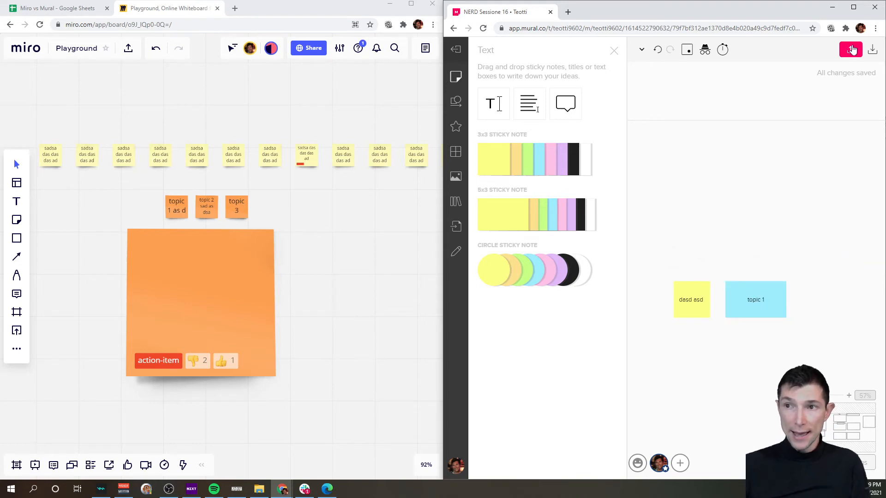
pyautogui.click(613, 52)
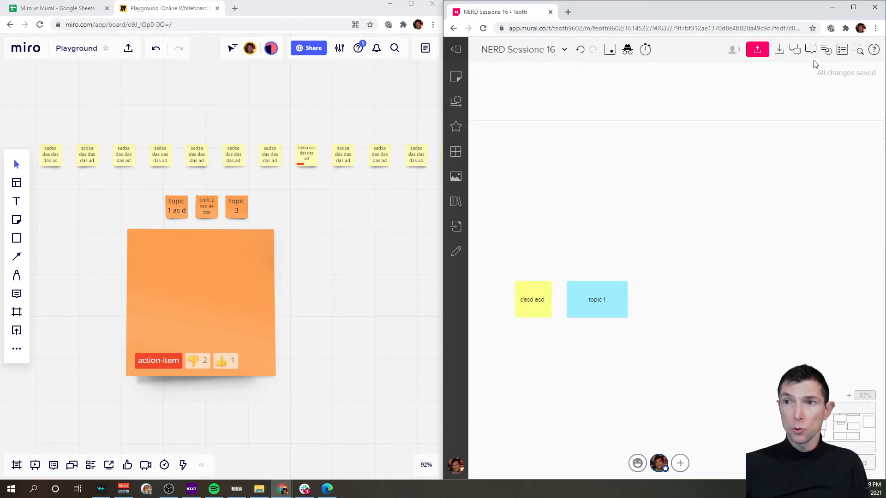
# - Search the mural for "topic" and close the search
pyautogui.hotkey('ctrl', 'f')
pyautogui.write('topic')
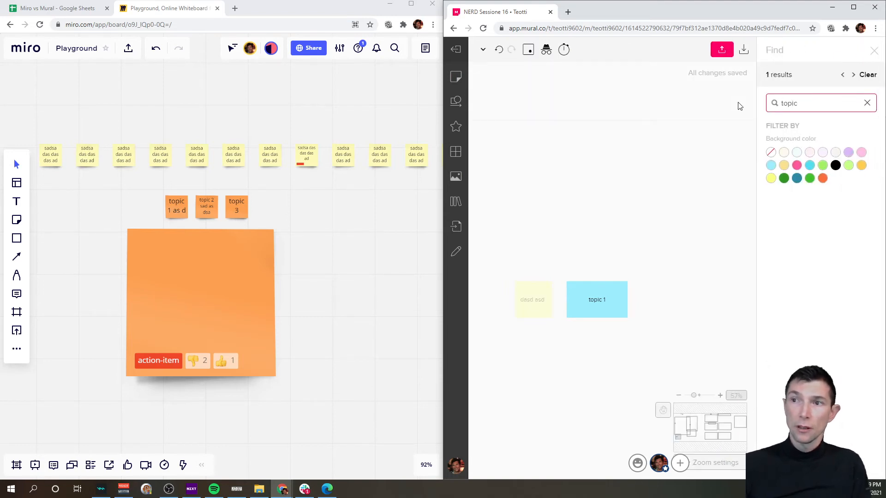
pyautogui.click(568, 349)
pyautogui.press('Escape')
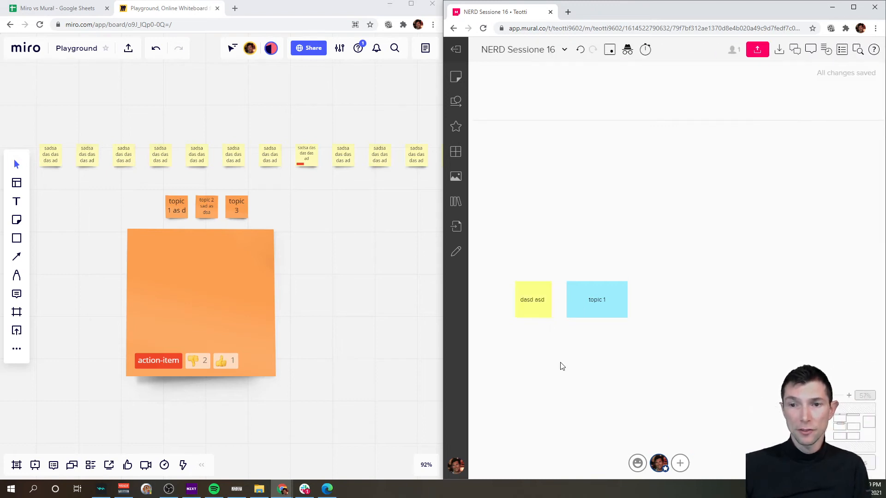
# - Duplicate the yellow "dasd asd" note six times and move two copies off the blue note, one below and one above it
pyautogui.click(538, 307)
pyautogui.hotkey('ctrl', 'd')
pyautogui.hotkey('ctrl', 'd')
pyautogui.hotkey('ctrl', 'd')
pyautogui.hotkey('ctrl', 'd')
pyautogui.hotkey('ctrl', 'd')
pyautogui.hotkey('ctrl', 'd')
pyautogui.moveTo(579, 301); pyautogui.dragTo(579, 348)
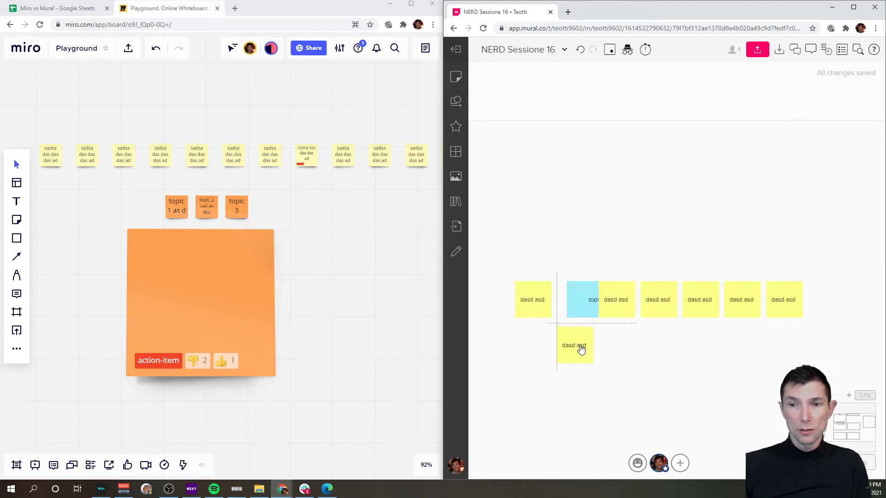
pyautogui.moveTo(623, 298); pyautogui.dragTo(603, 223)
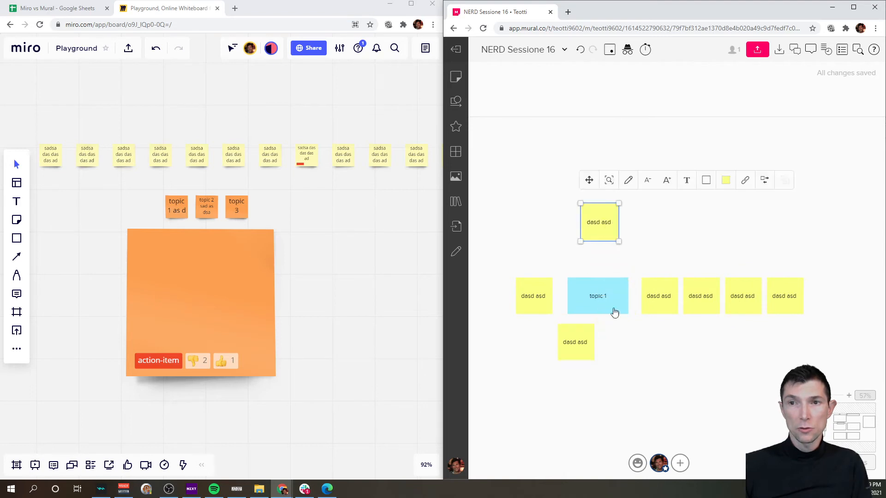
# - From a zoomed-out view of the mural, find "topic" and jump to the matching note, repeating the jump once
pyautogui.scroll(-5, 639, 328)
pyautogui.moveTo(692, 352); pyautogui.dragTo(664, 358)
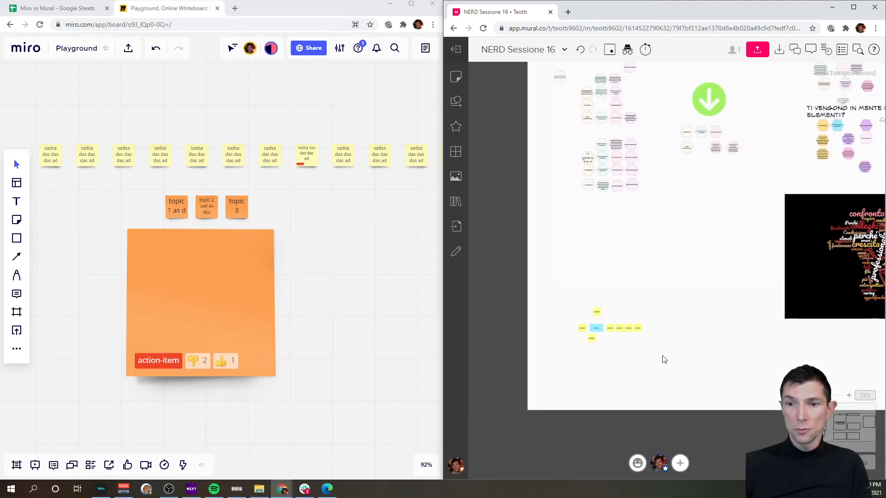
pyautogui.click(859, 53)
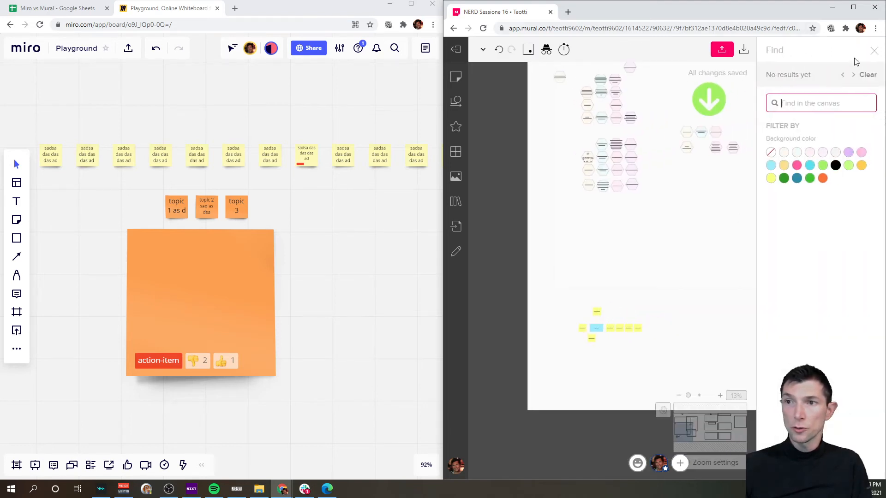
pyautogui.write('topic')
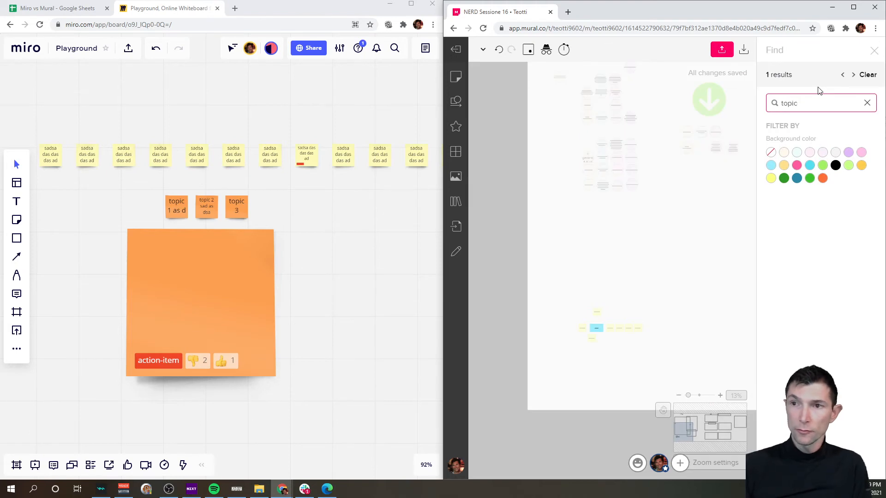
pyautogui.click(855, 76)
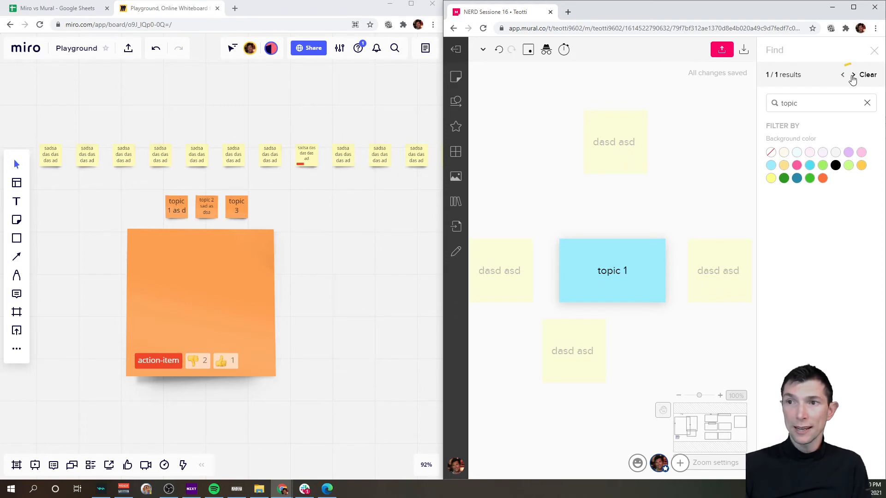
pyautogui.scroll(-10, 660, 164)
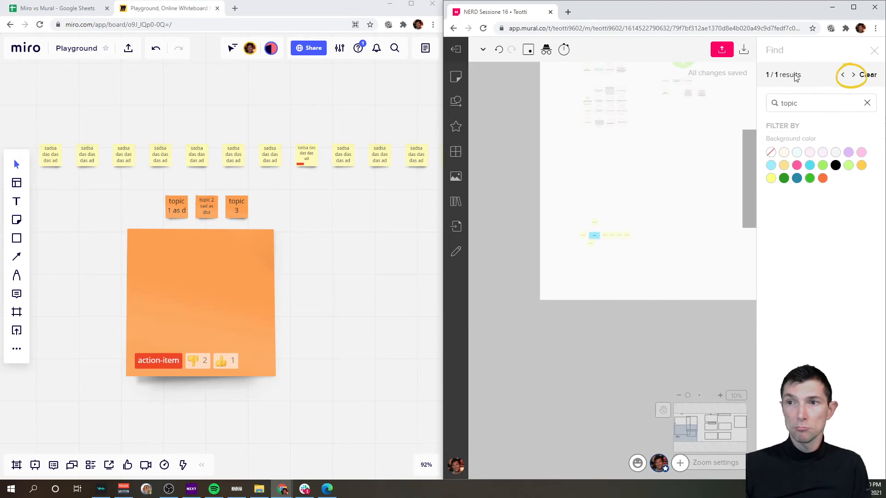
pyautogui.click(853, 78)
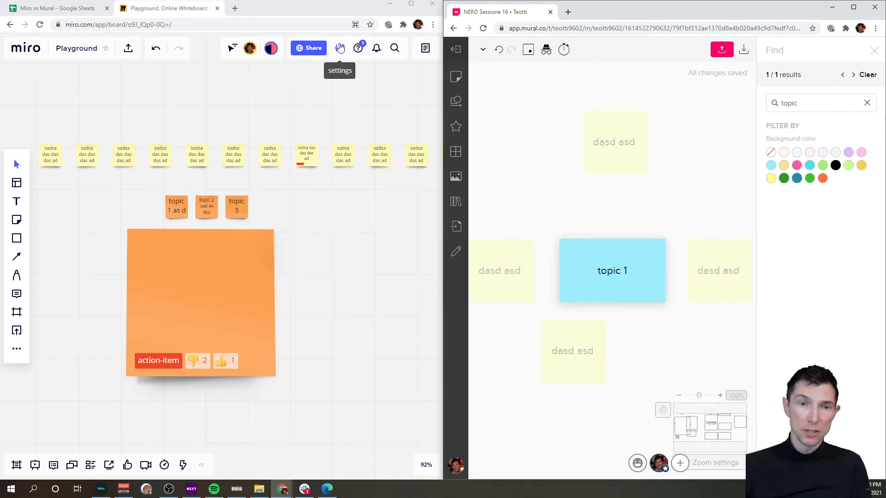
# - Clear the search text, filter the mural by the orange background color and jump to the matching element
pyautogui.click(869, 101)
pyautogui.scroll(-5, 702, 225)
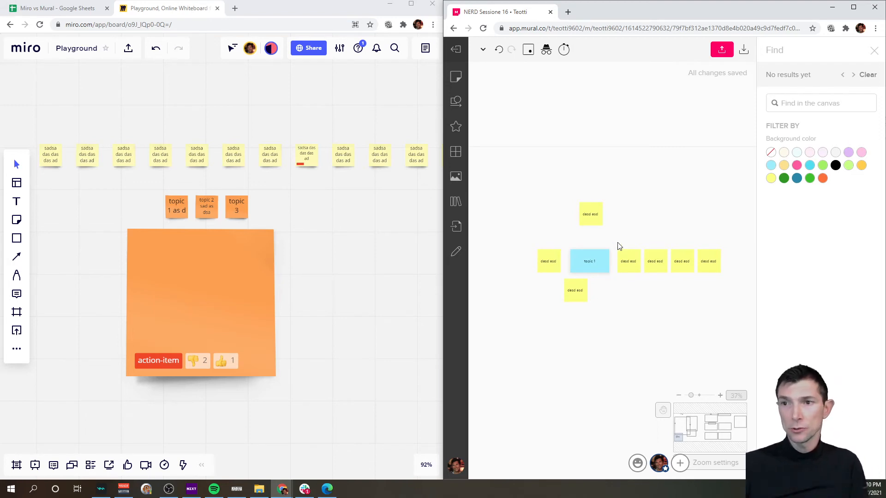
pyautogui.scroll(5, 599, 262)
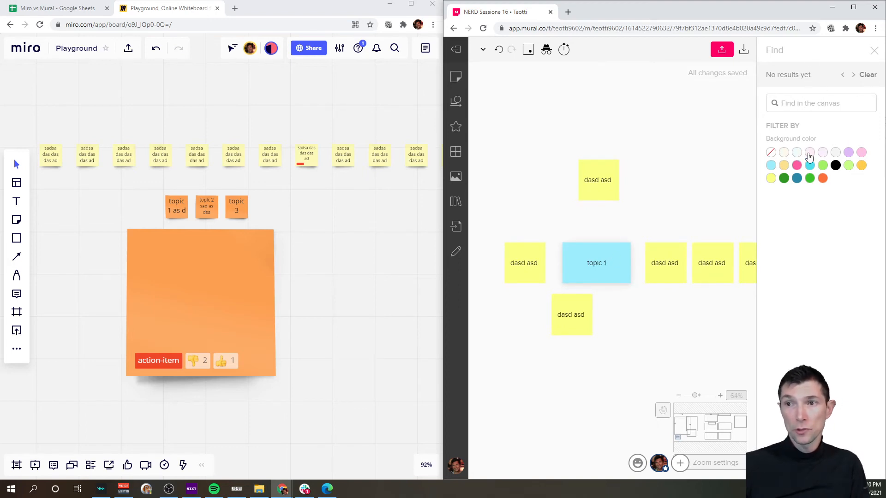
pyautogui.click(826, 181)
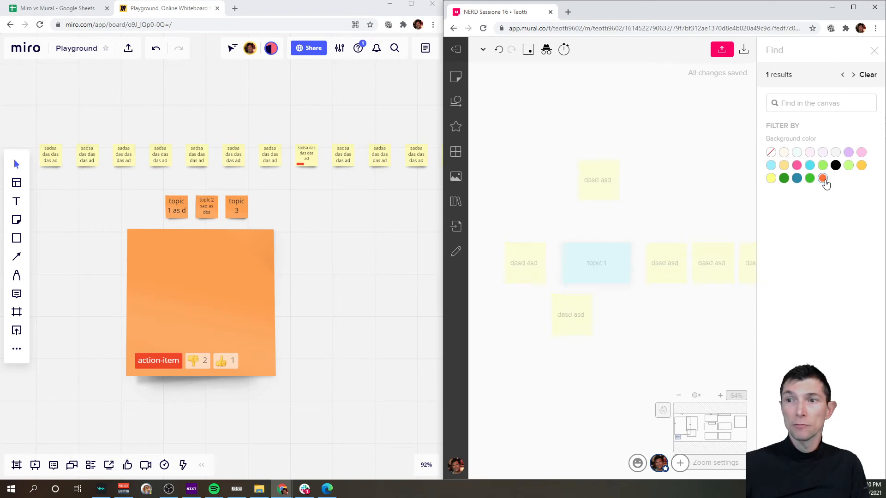
pyautogui.click(854, 76)
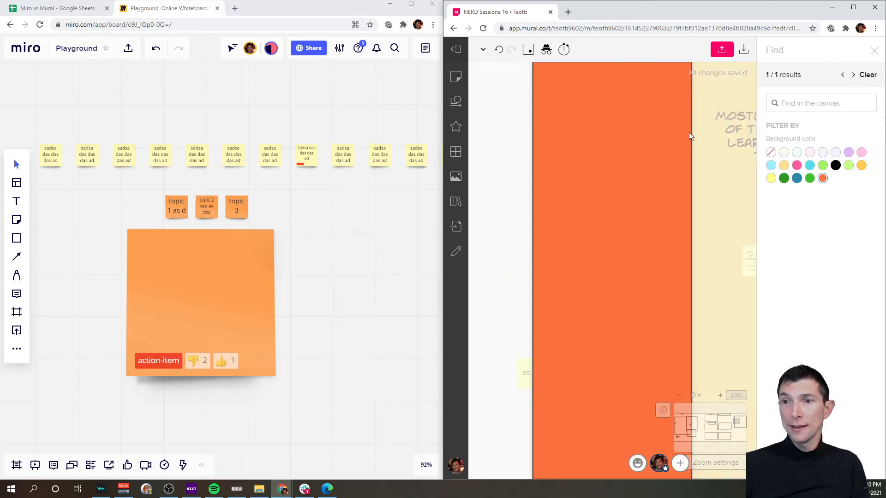
# - Examine the orange-filtered column within the session rating chart and close the search
pyautogui.scroll(-5, 603, 165)
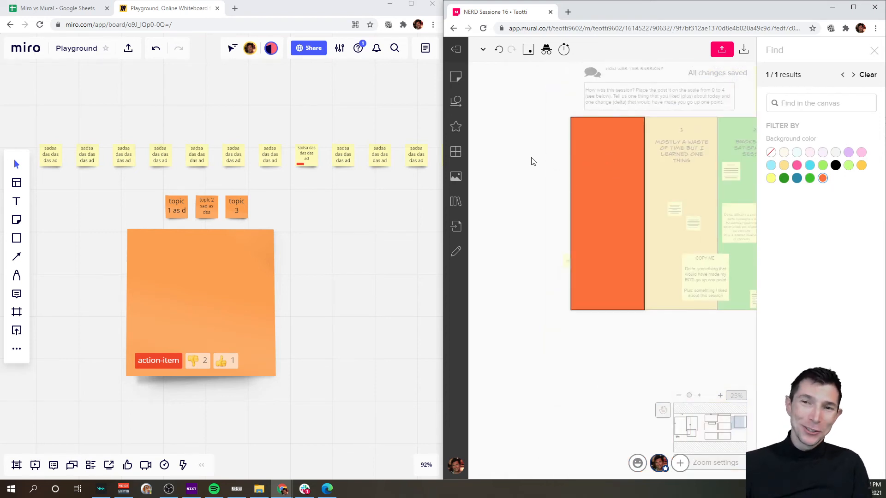
pyautogui.moveTo(530, 162); pyautogui.dragTo(494, 207)
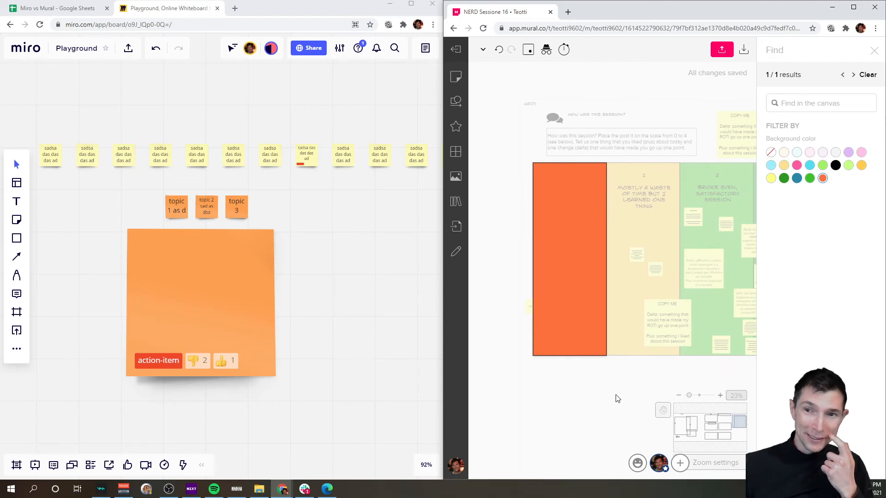
pyautogui.moveTo(615, 398); pyautogui.dragTo(567, 397)
pyautogui.scroll(-5, 592, 357)
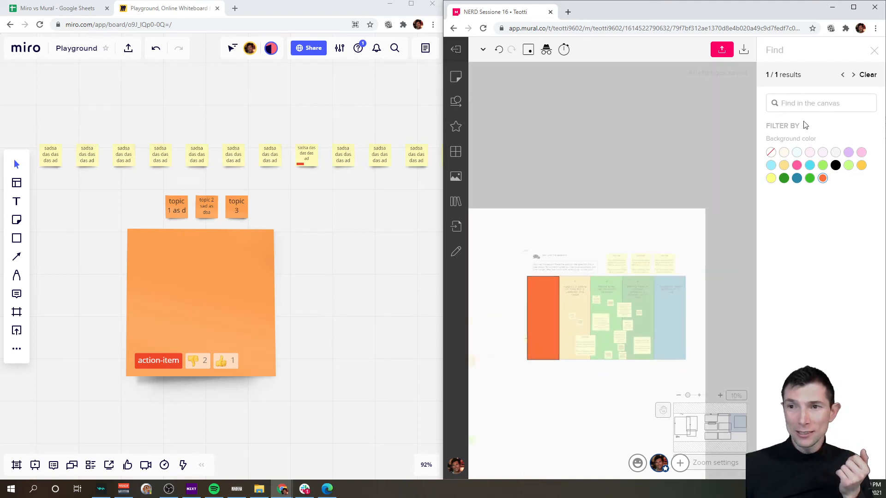
pyautogui.click(874, 49)
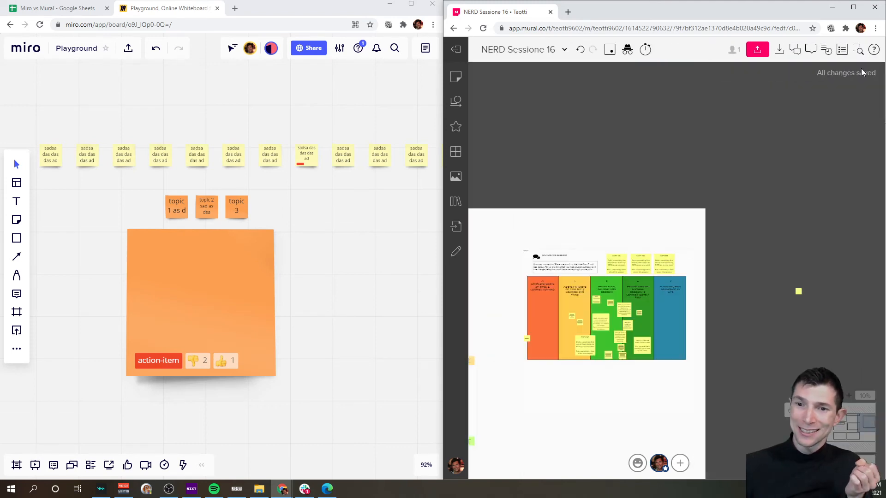
# - Search the mural for "NERD" and step through the matches up to the seventh one
pyautogui.scroll(2, 579, 325)
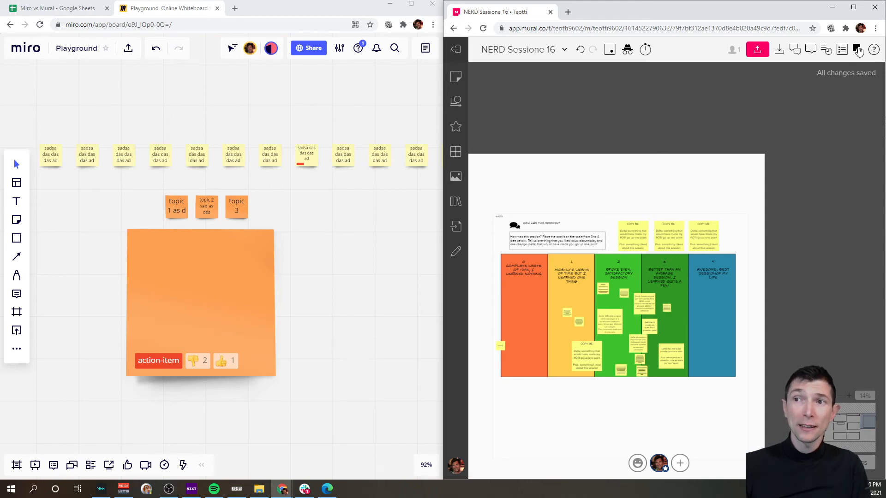
pyautogui.scroll(5, 655, 295)
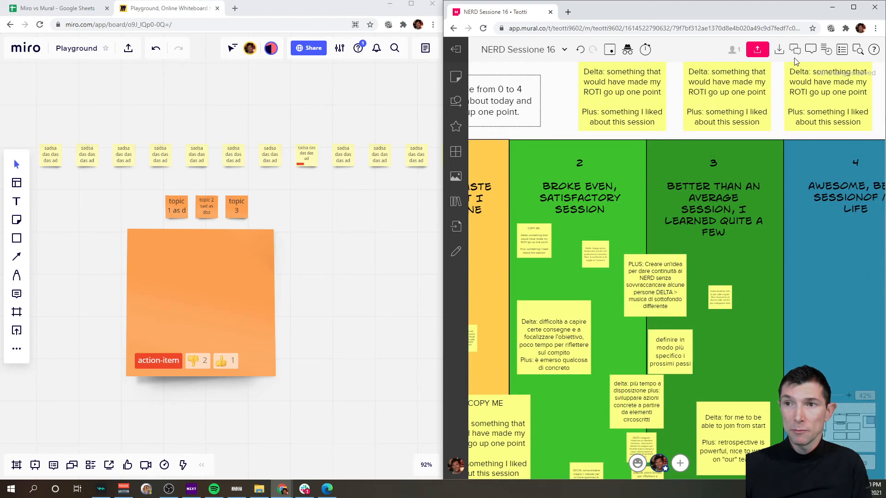
pyautogui.click(859, 53)
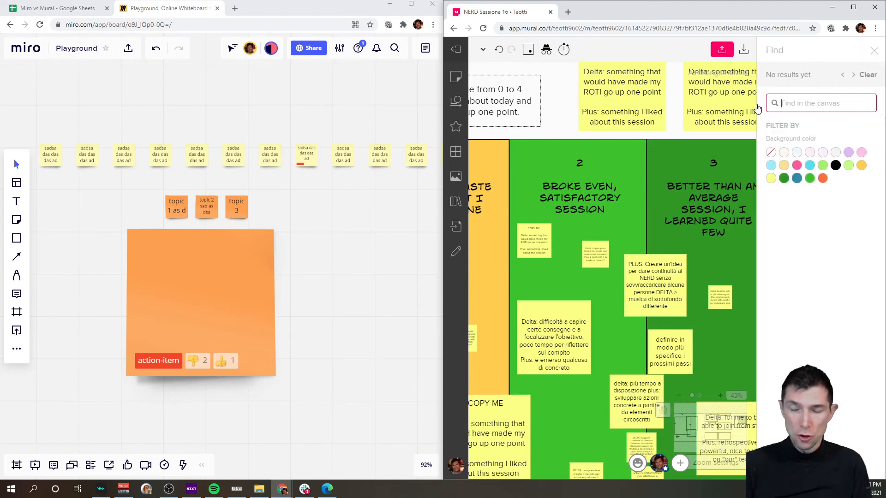
pyautogui.write('NERD')
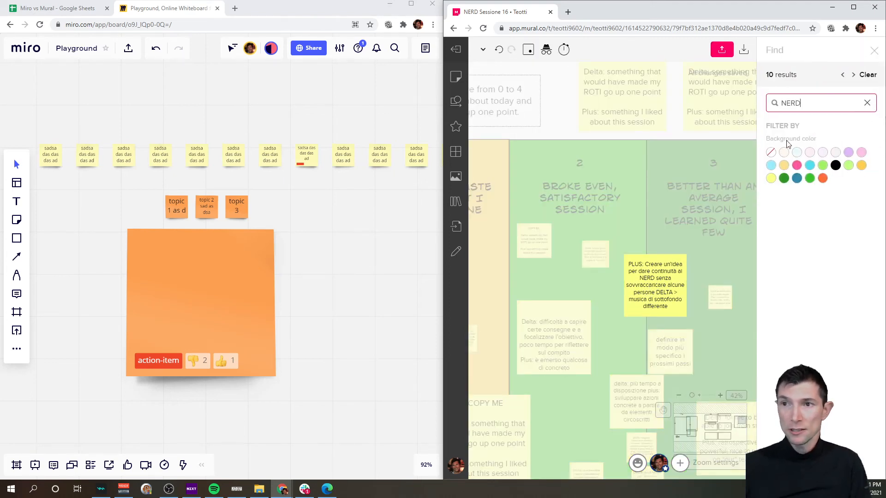
pyautogui.click(853, 75)
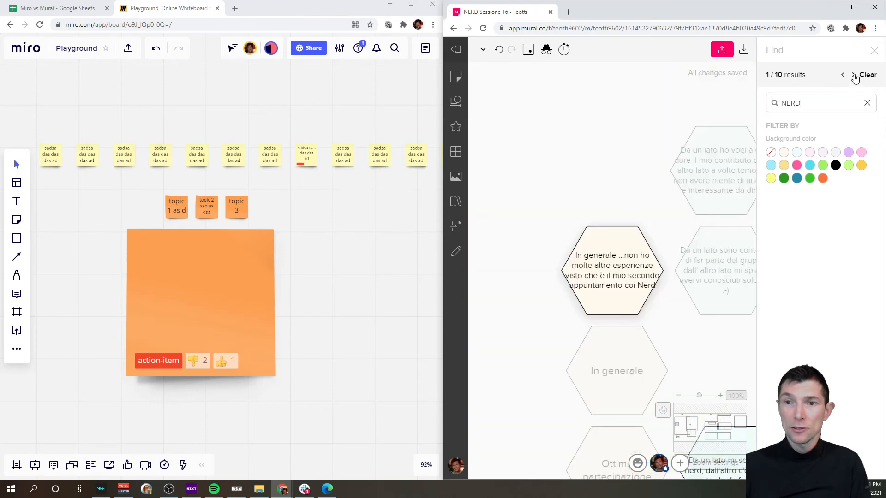
pyautogui.click(854, 75)
pyautogui.click(854, 75)
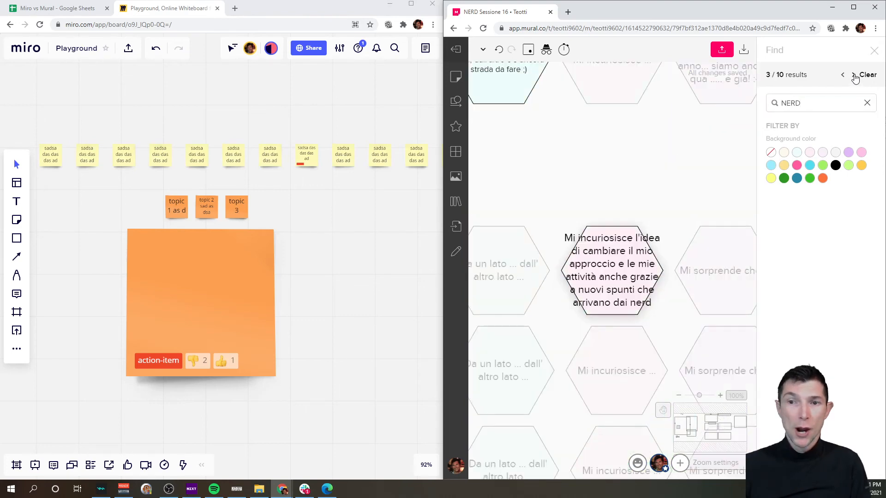
pyautogui.click(854, 76)
pyautogui.click(854, 76)
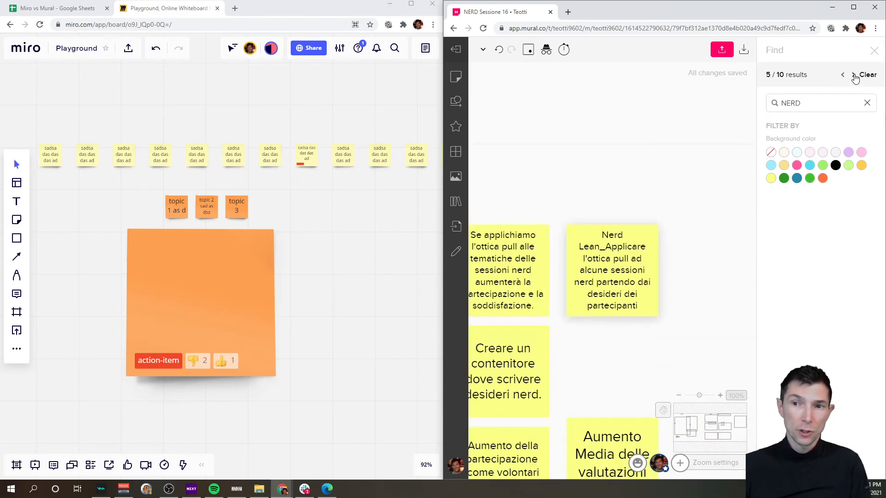
pyautogui.click(854, 75)
pyautogui.click(854, 75)
# - Survey the highlighted "NERD" matches across the whole mural, add the orange background color filter and close the search
pyautogui.scroll(-10, 637, 203)
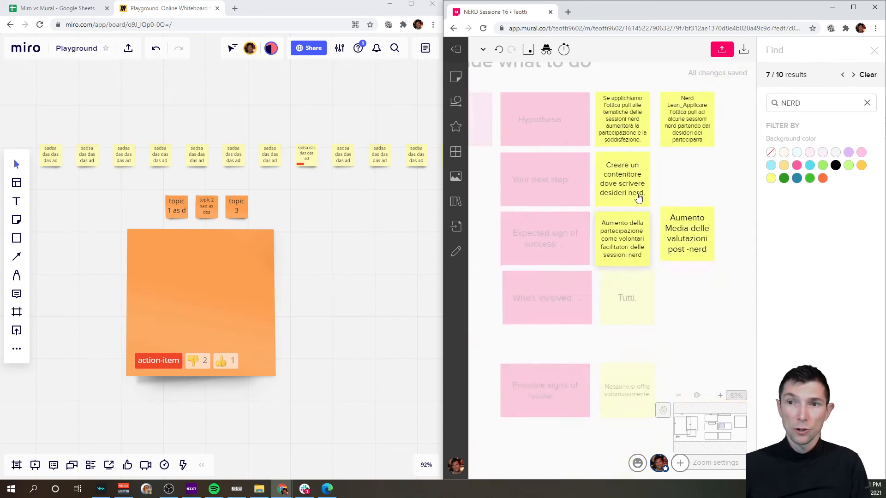
pyautogui.scroll(-5, 634, 213)
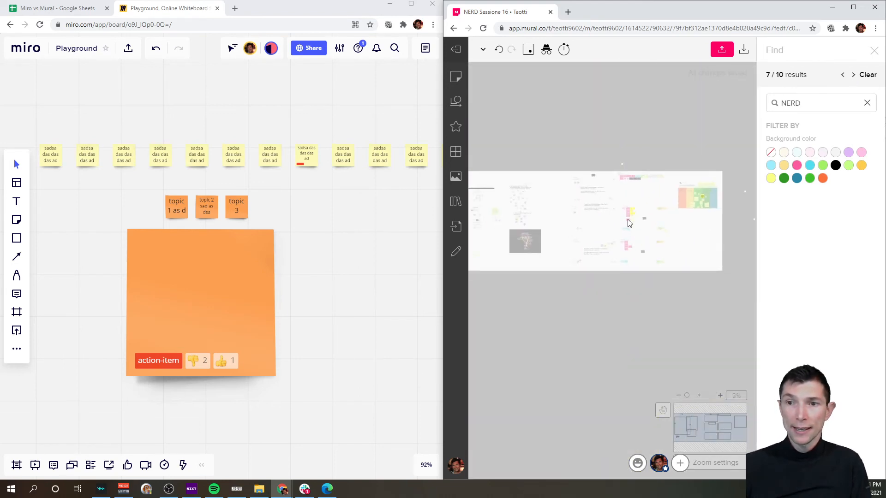
pyautogui.moveTo(588, 308); pyautogui.dragTo(648, 338)
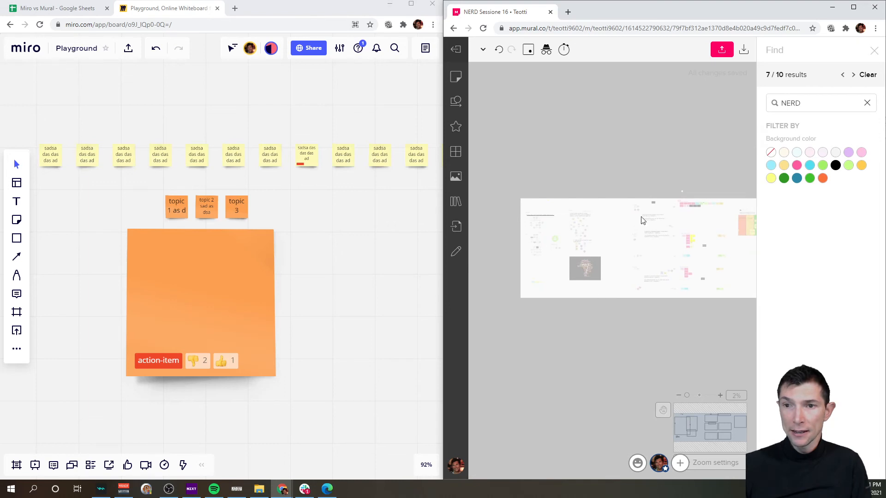
pyautogui.scroll(2, 661, 230)
pyautogui.scroll(2, 682, 218)
pyautogui.moveTo(714, 235); pyautogui.dragTo(582, 197)
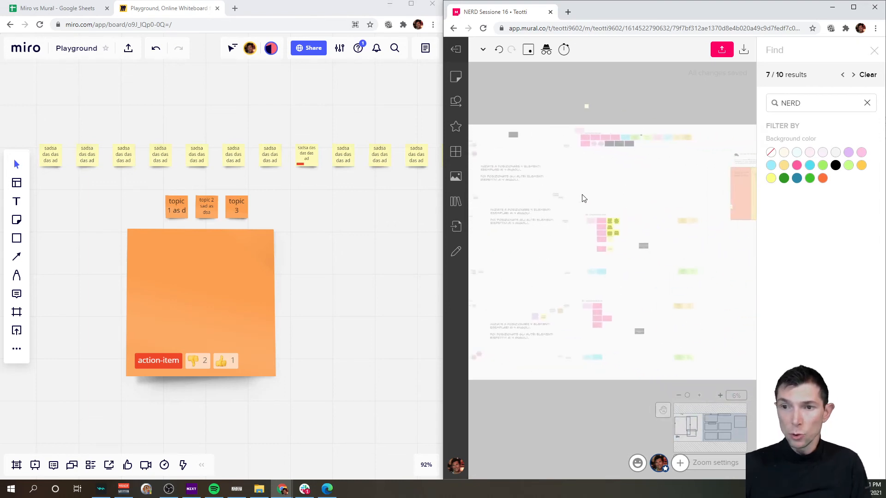
pyautogui.moveTo(657, 195); pyautogui.dragTo(541, 222)
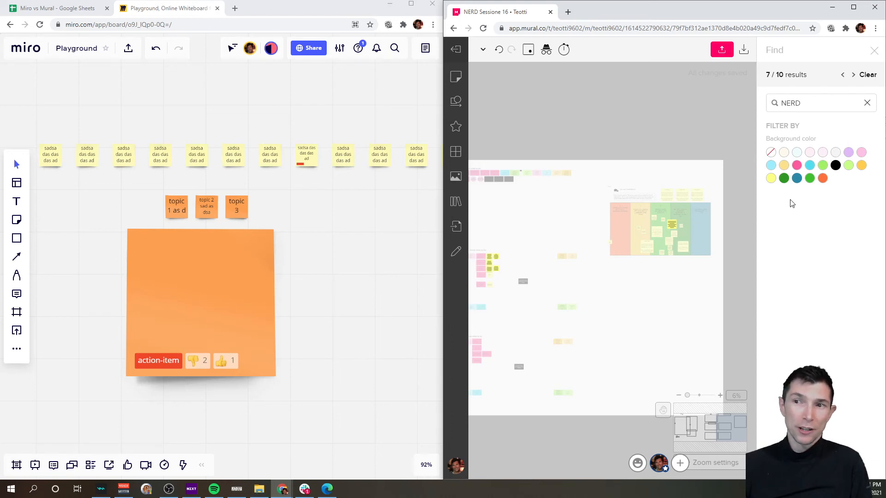
pyautogui.click(823, 179)
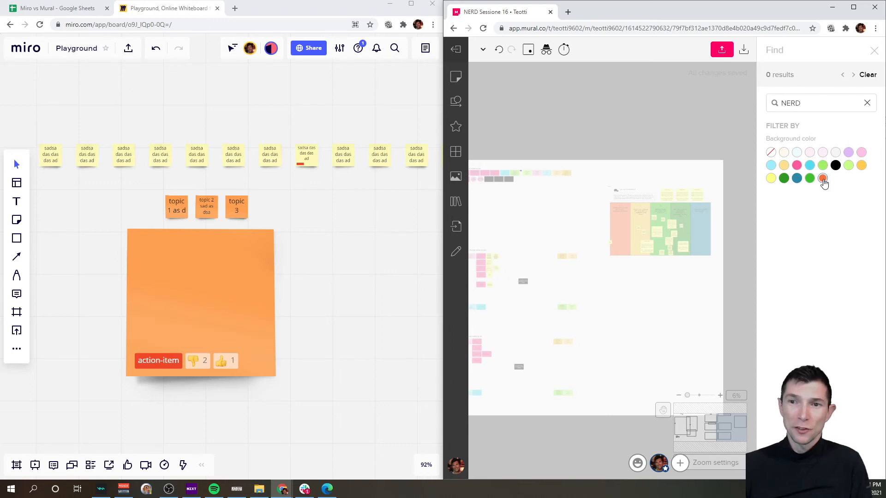
pyautogui.click(875, 51)
# - Filter the mural by the light blue background color, look over the matching elements and close the search
pyautogui.scroll(5, 619, 216)
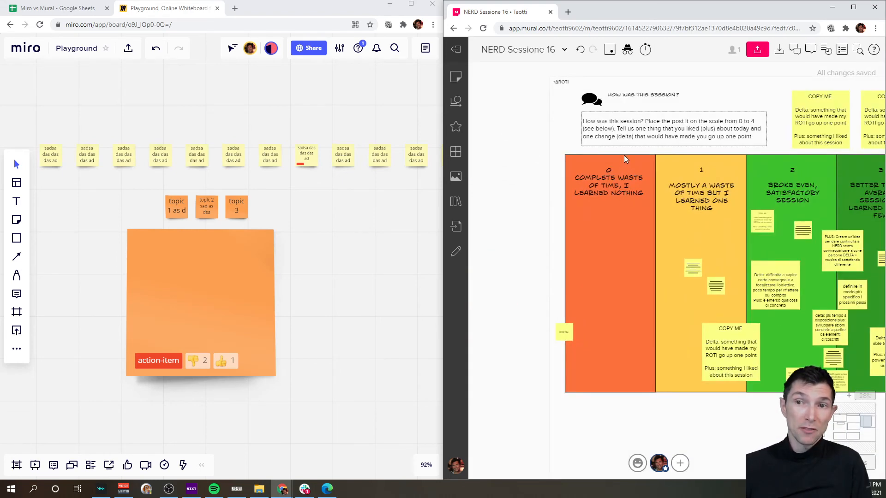
pyautogui.scroll(-3, 598, 209)
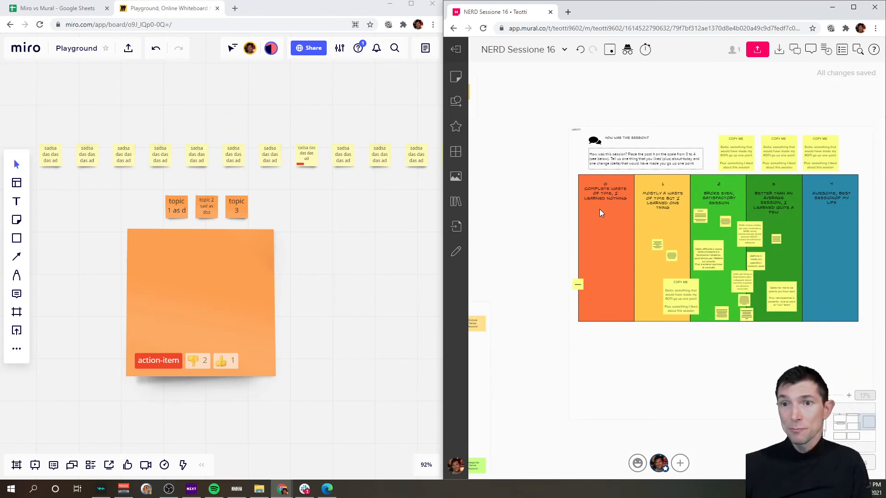
pyautogui.moveTo(594, 374); pyautogui.dragTo(680, 332)
pyautogui.scroll(-2, 669, 333)
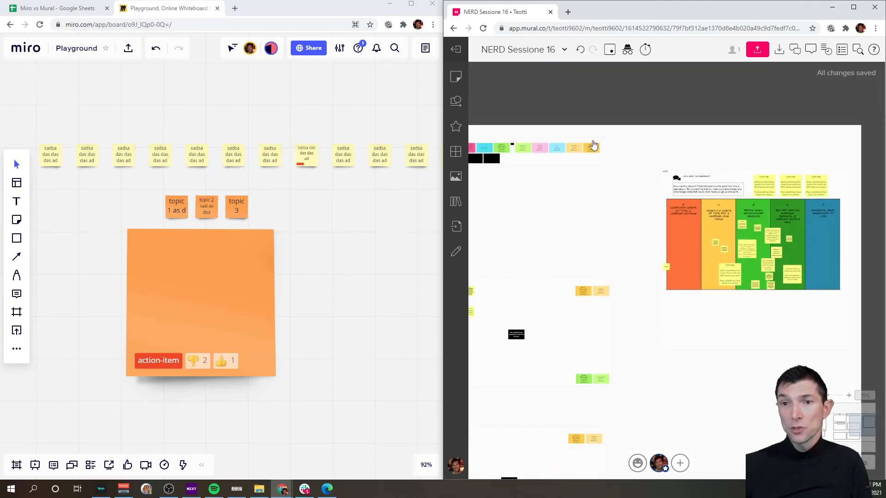
pyautogui.scroll(2, 557, 154)
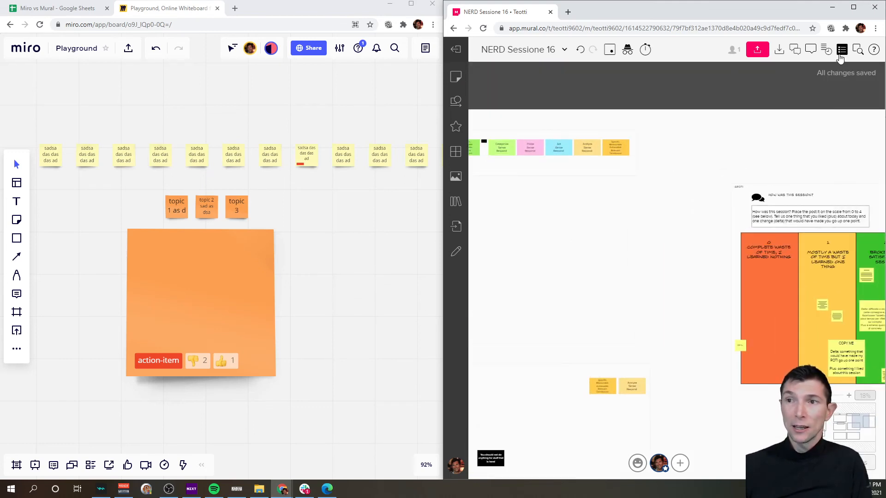
pyautogui.click(857, 51)
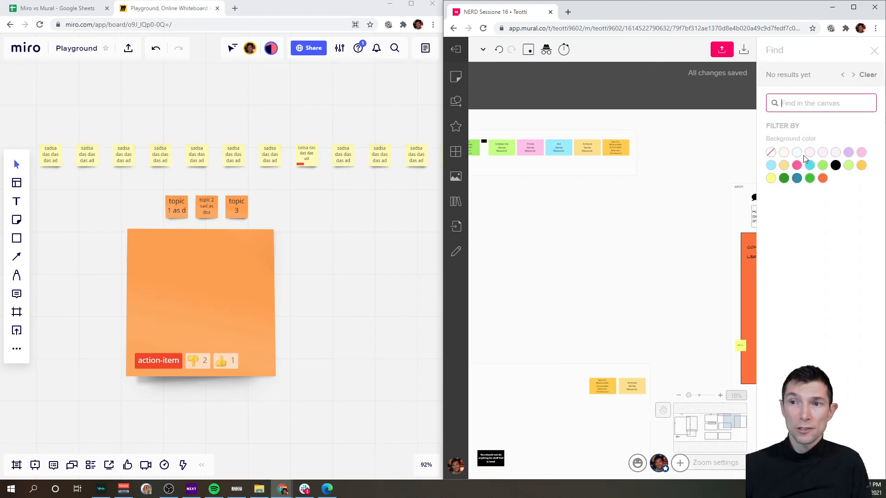
pyautogui.click(771, 166)
pyautogui.scroll(-5, 567, 225)
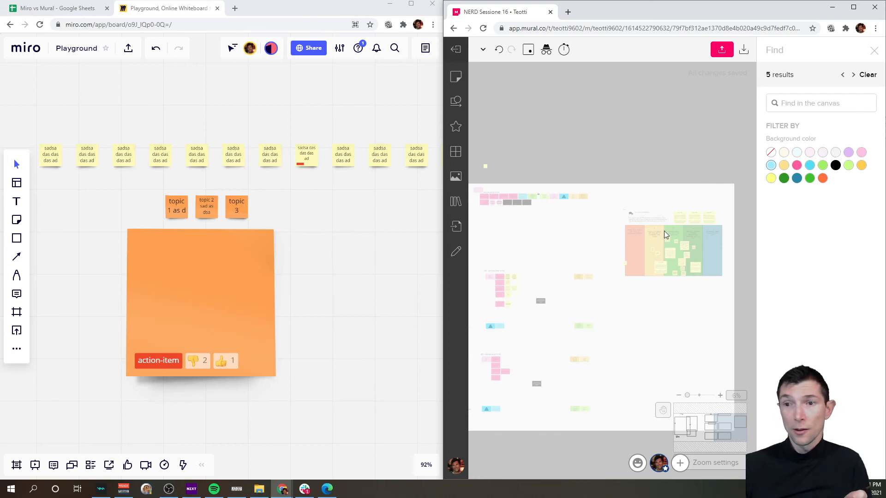
pyautogui.scroll(3, 663, 232)
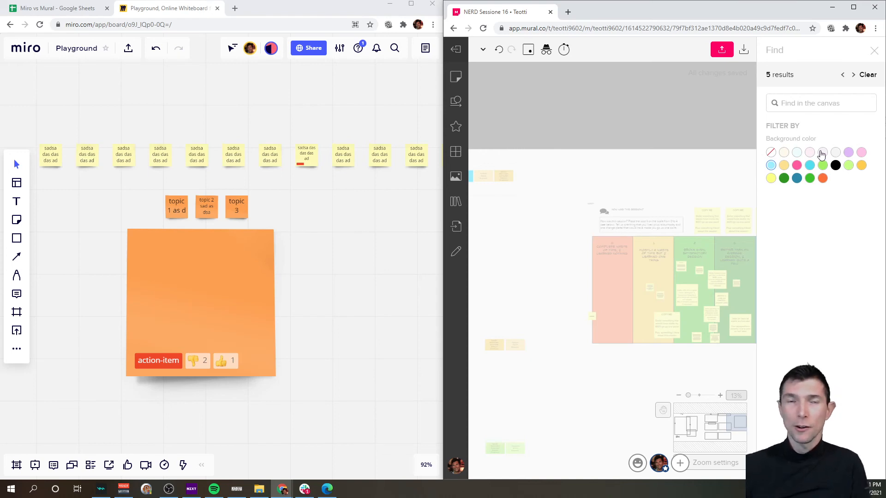
pyautogui.click(874, 51)
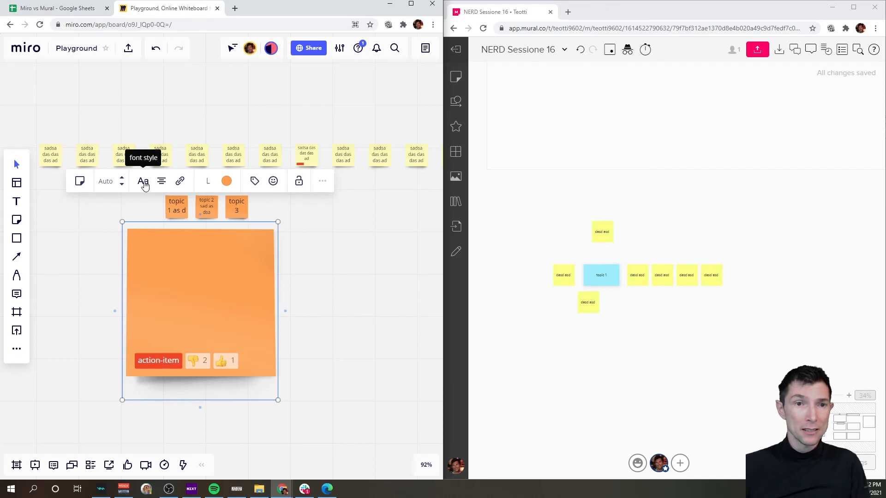
# - In Miro, enter "dasdas as das" on the large orange sticky note and replace it with "I write cool stuff"
pyautogui.click(144, 183)
pyautogui.click(164, 252)
pyautogui.write('dasdas as das')
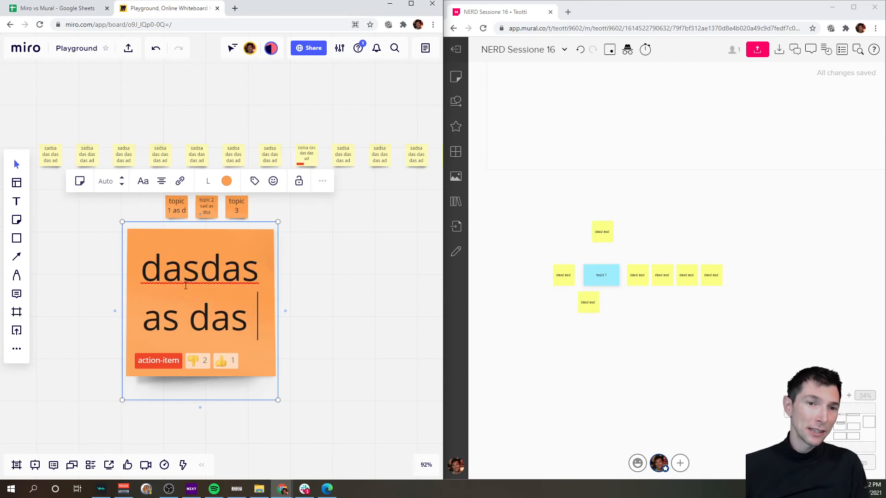
pyautogui.hotkey('shift', 'Home')
pyautogui.hotkey('shift', 'Up')
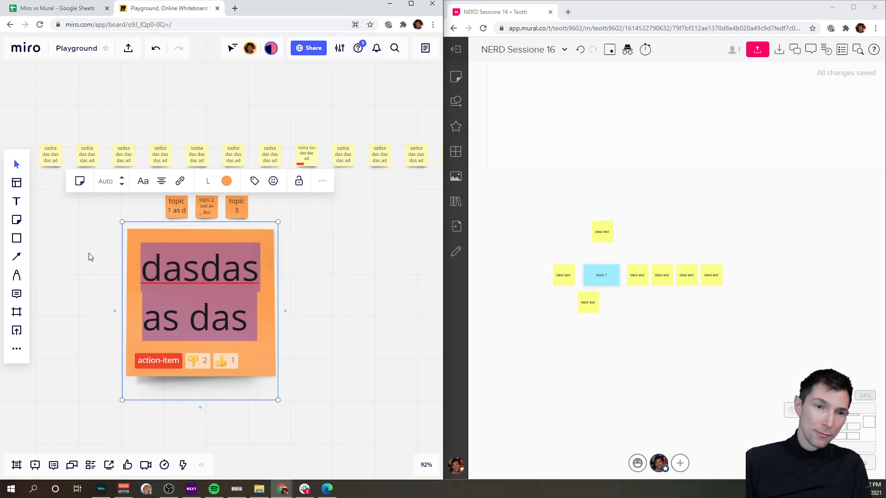
pyautogui.write('I writ')
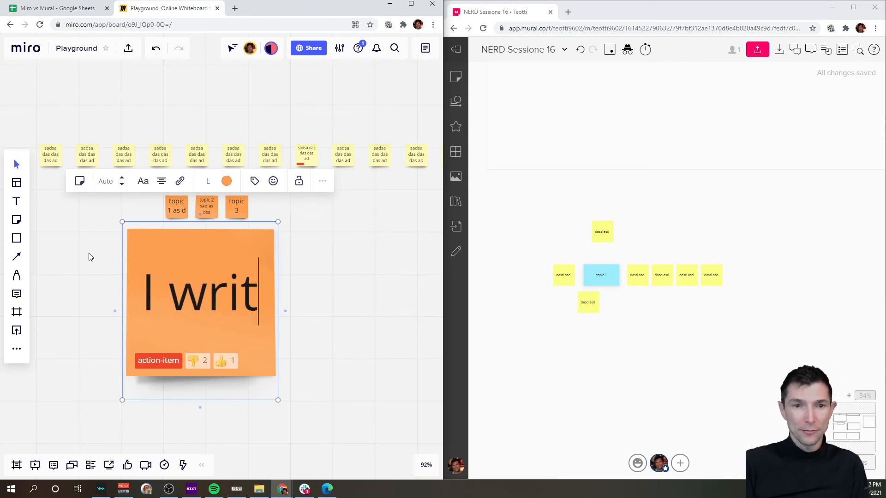
pyautogui.write('e cool stuff')
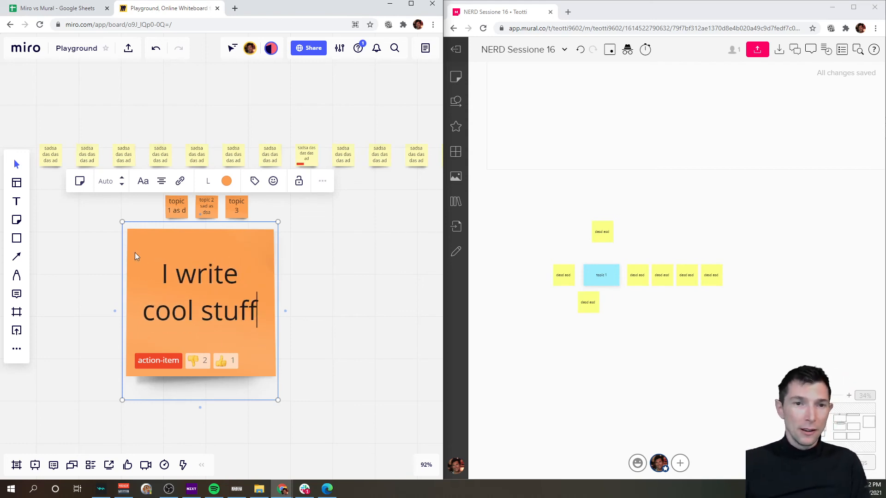
pyautogui.click(353, 315)
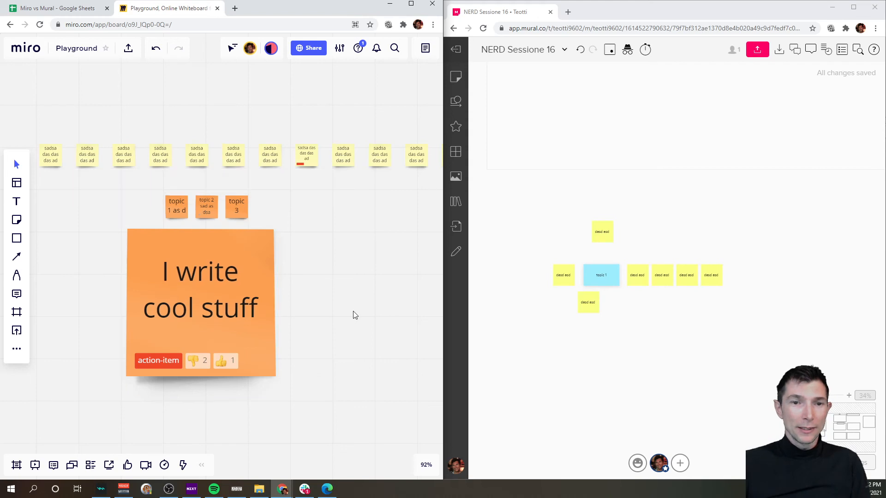
# - Change the font of the large orange note's text to a handwriting style and view the note within the board
pyautogui.click(162, 250)
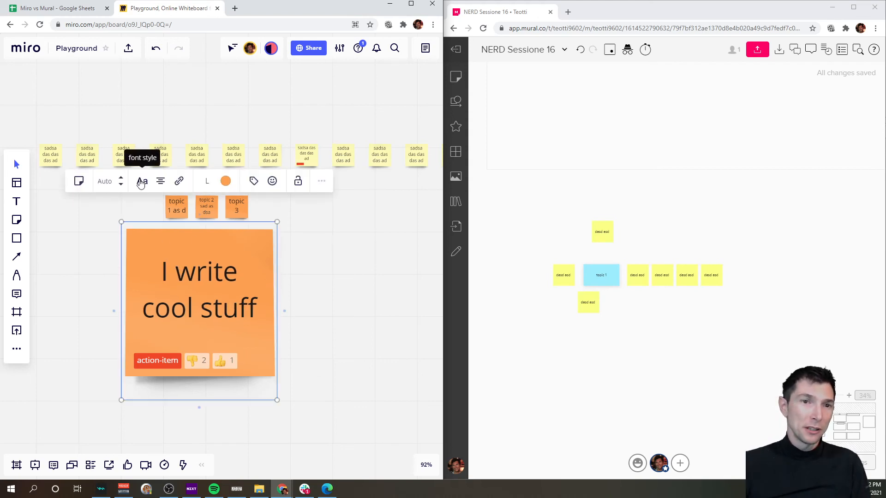
pyautogui.click(104, 181)
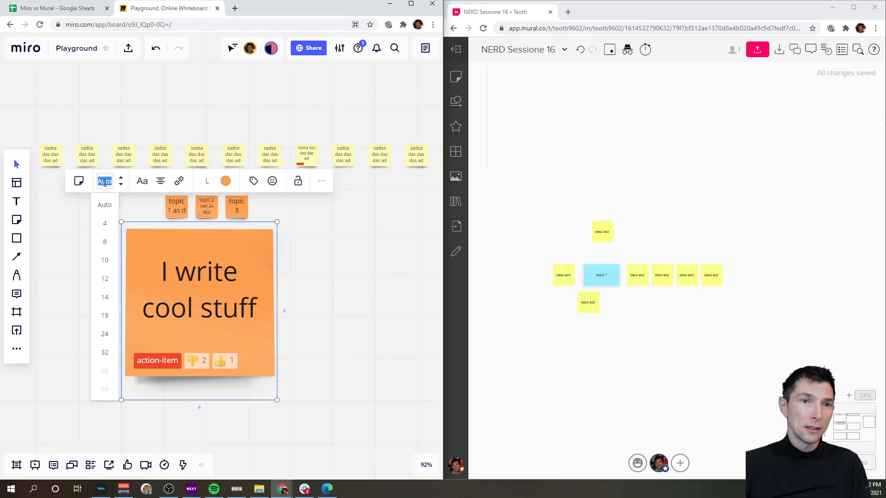
pyautogui.click(143, 181)
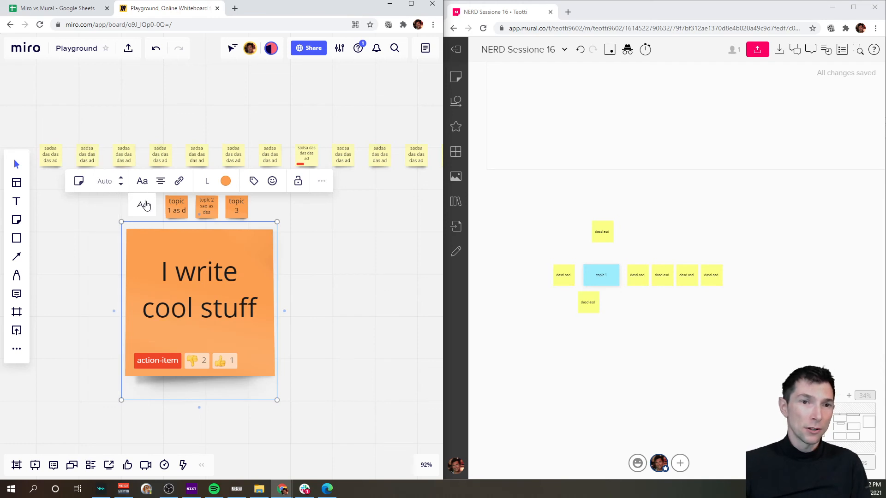
pyautogui.click(142, 180)
pyautogui.click(102, 261)
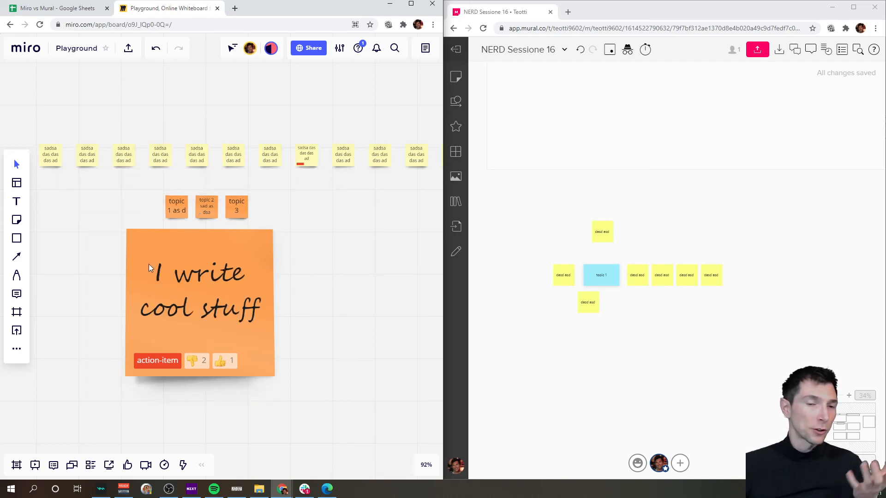
pyautogui.scroll(-5, 167, 277)
pyautogui.scroll(5, 161, 279)
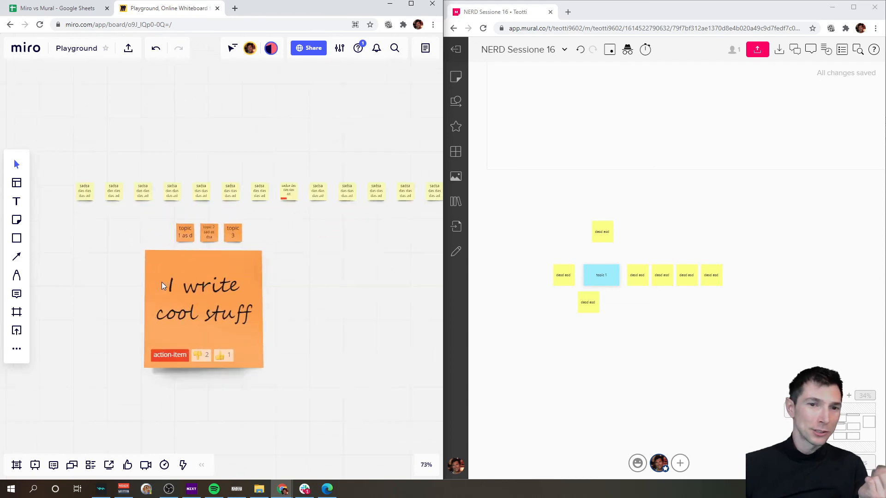
# - Review the text size, alignment and shape-switching options of the large orange "I write cool stuff" note in Miro
pyautogui.click(234, 262)
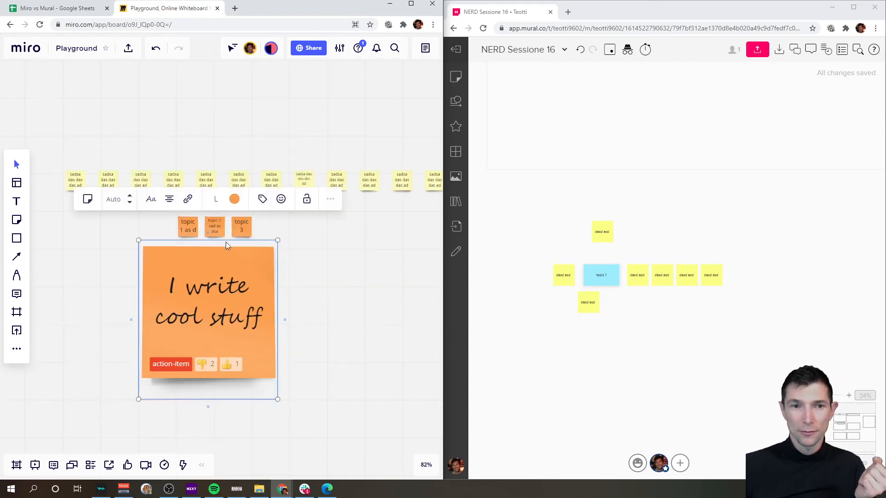
pyautogui.click(118, 202)
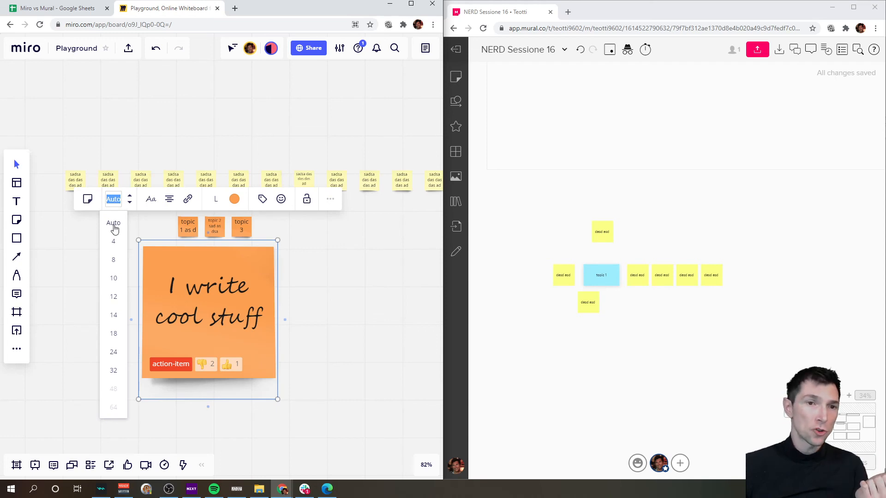
pyautogui.click(170, 199)
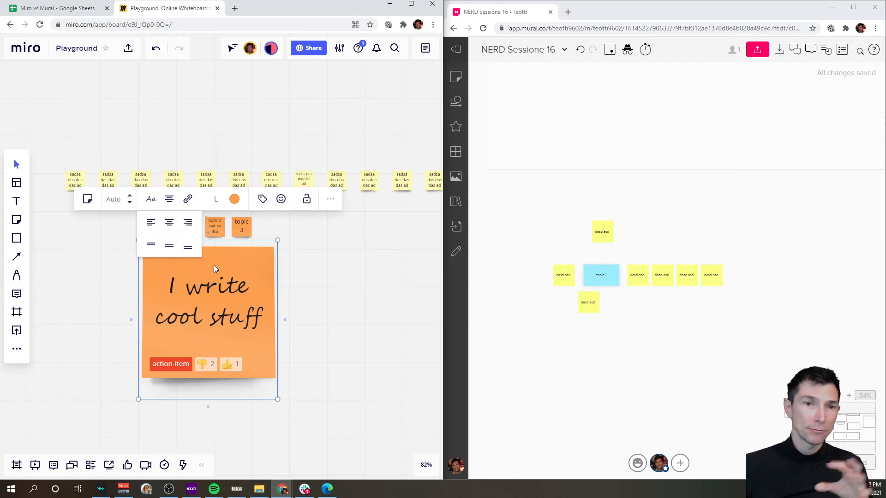
pyautogui.click(212, 289)
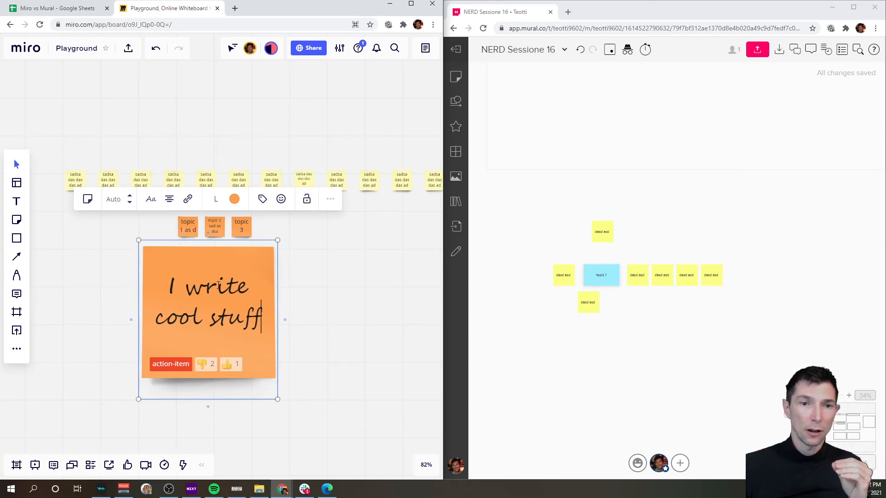
pyautogui.doubleClick(216, 286)
pyautogui.click(88, 199)
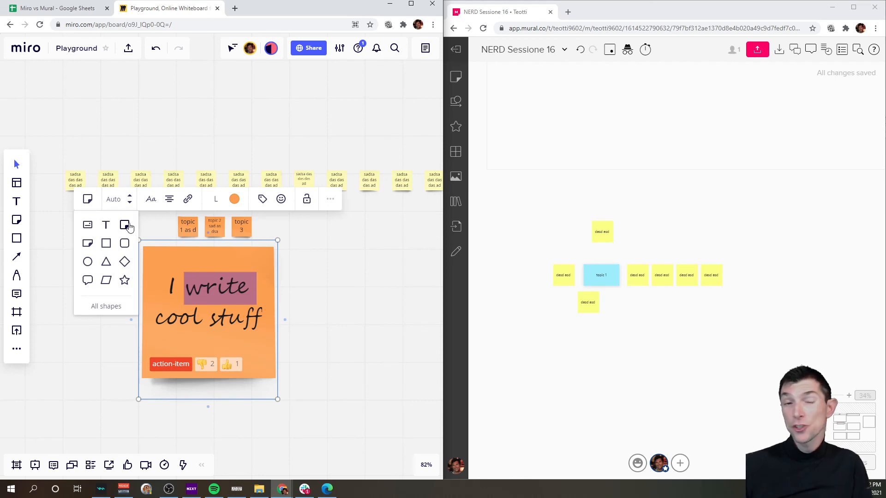
pyautogui.click(298, 314)
# - Switch to Mural and replace the text of the yellow note below "topic 1" with "I write cool stuff"
pyautogui.scroll(5, 633, 280)
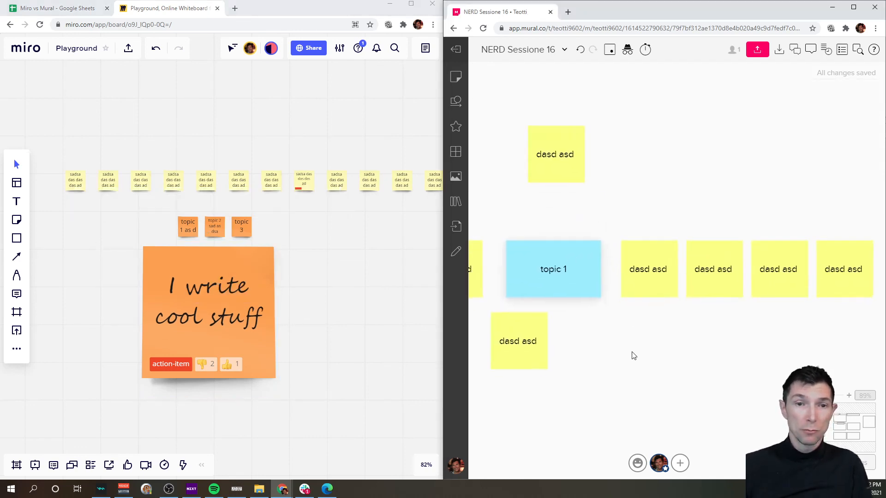
pyautogui.click(569, 318)
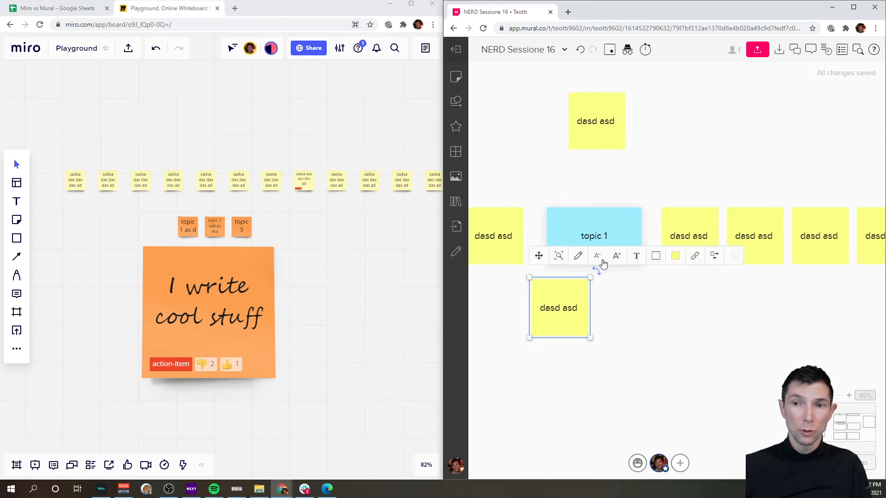
pyautogui.doubleClick(561, 316)
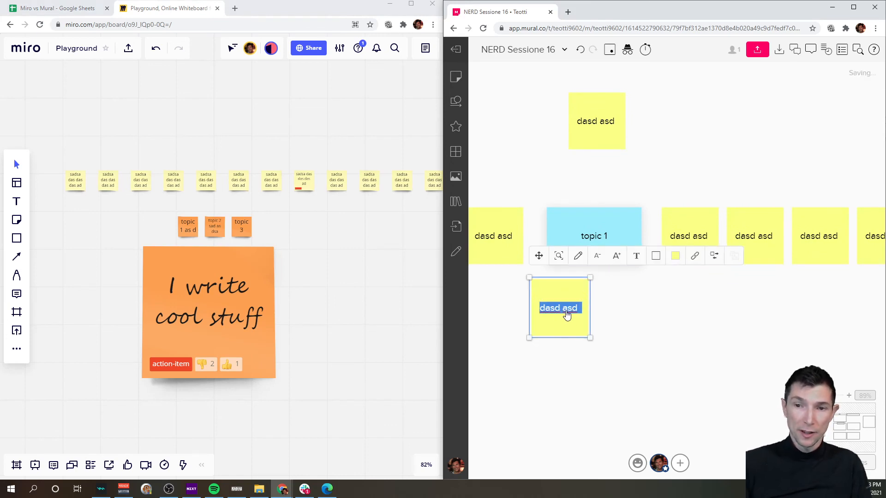
pyautogui.press('BackSpace')
pyautogui.write('I write cool stuff')
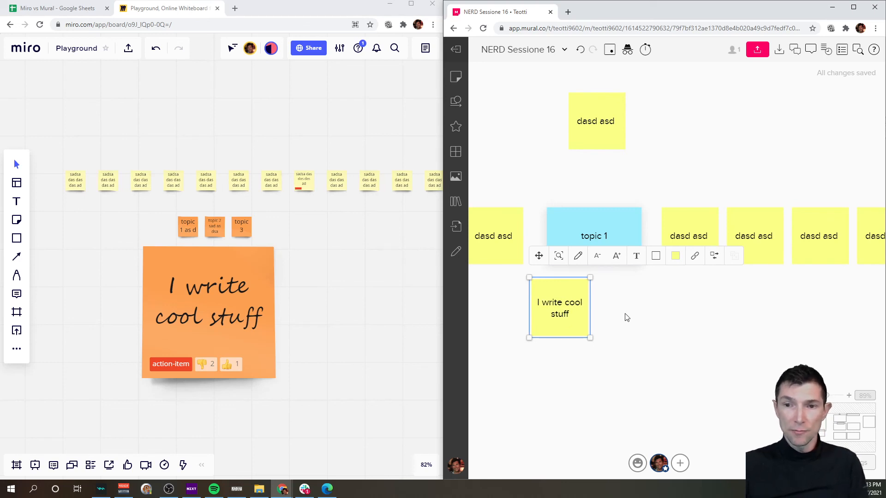
# - Change the font of the yellow "I write cool stuff" note to Lint McCree
pyautogui.click(635, 256)
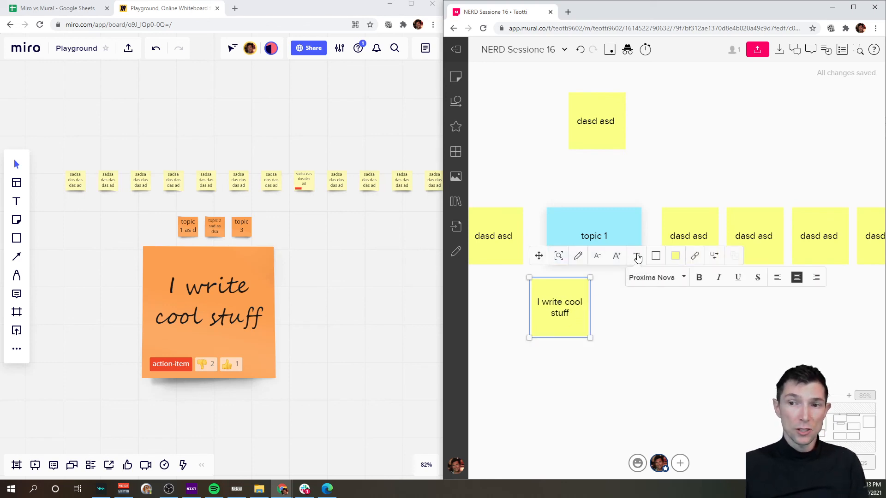
pyautogui.click(655, 277)
pyautogui.scroll(-2, 663, 379)
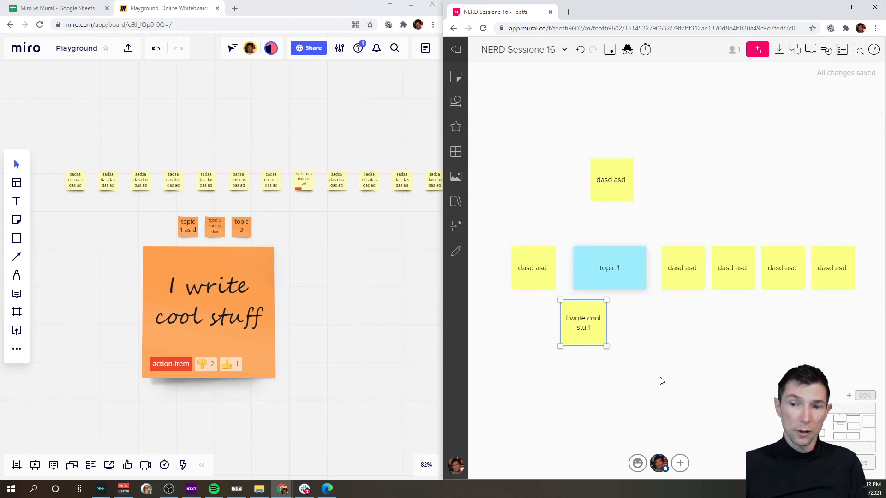
pyautogui.click(599, 330)
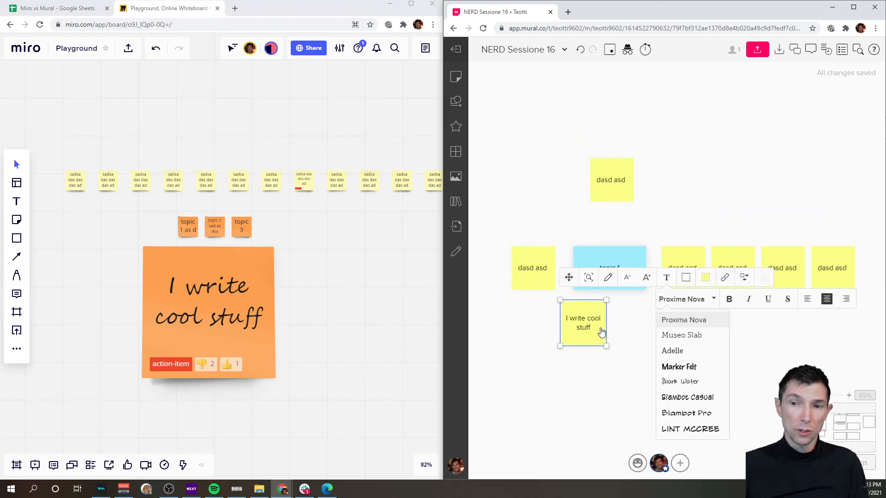
pyautogui.click(697, 430)
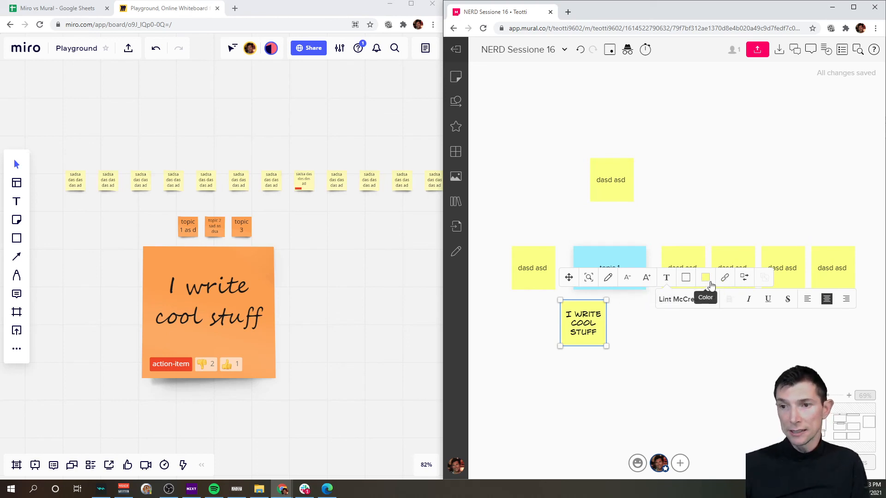
# - Convert the yellow "I write cool stuff" sticky note into a hexagon shape
pyautogui.click(744, 277)
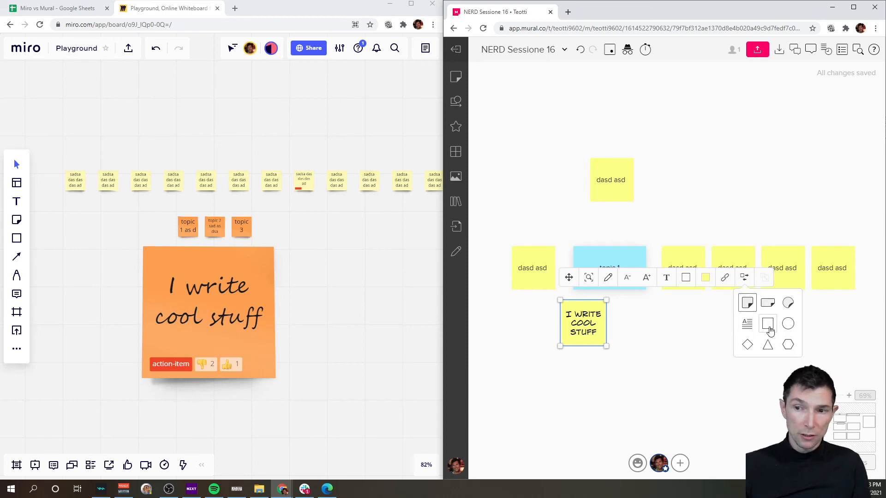
pyautogui.click(788, 345)
pyautogui.click(603, 336)
# - Survey the hexagon elements used across the mural and return to the yellow hexagon below "topic 1"
pyautogui.scroll(-1, 638, 341)
pyautogui.scroll(-6, 638, 341)
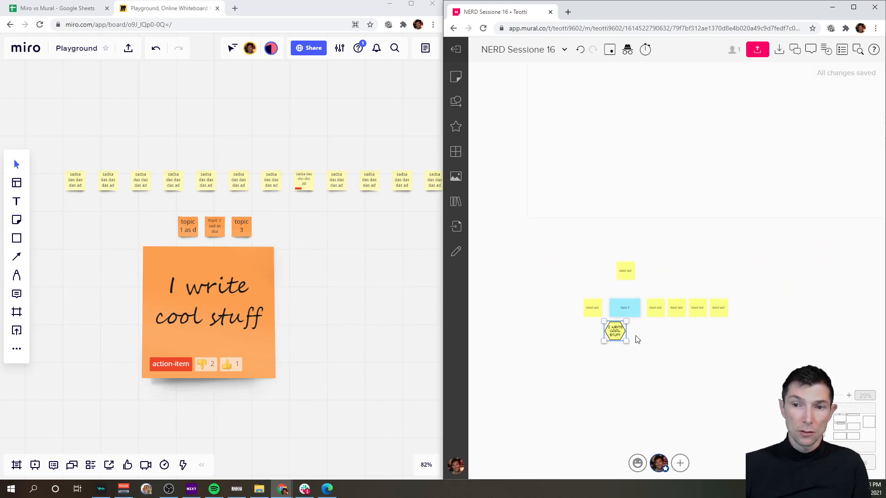
pyautogui.moveTo(734, 319); pyautogui.dragTo(667, 373)
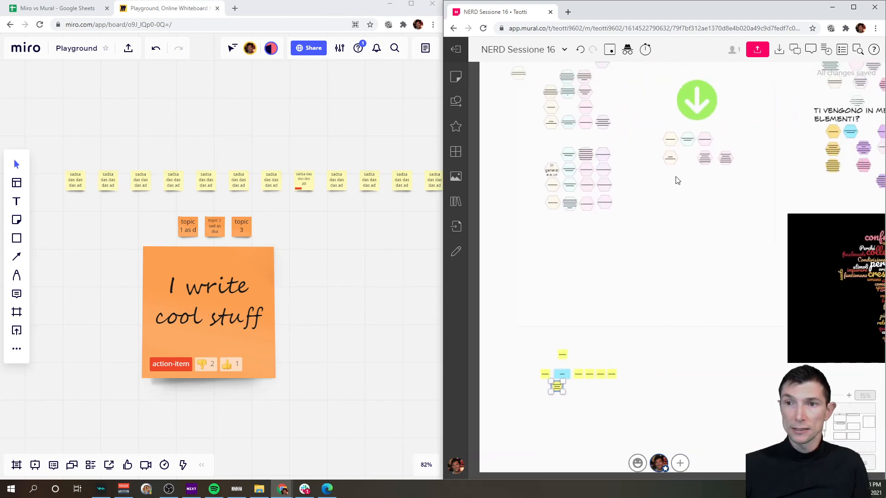
pyautogui.moveTo(708, 398); pyautogui.dragTo(648, 399)
pyautogui.scroll(-5, 649, 403)
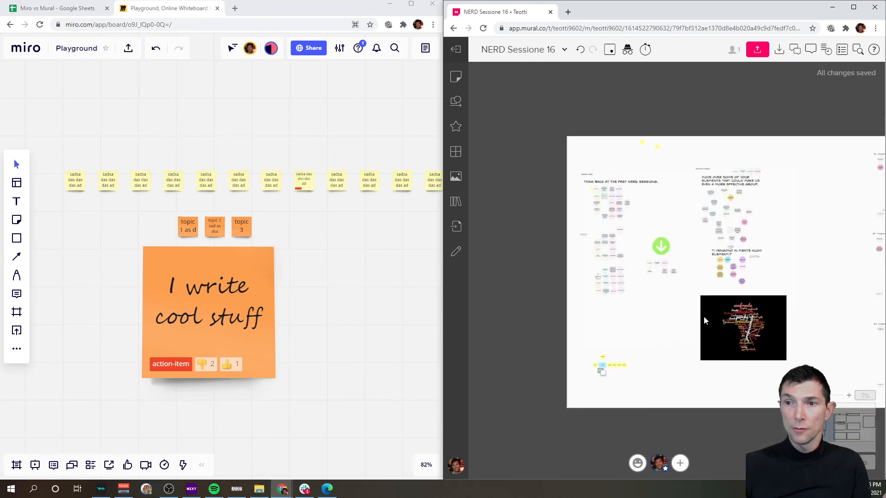
pyautogui.scroll(5, 627, 406)
pyautogui.scroll(5, 619, 406)
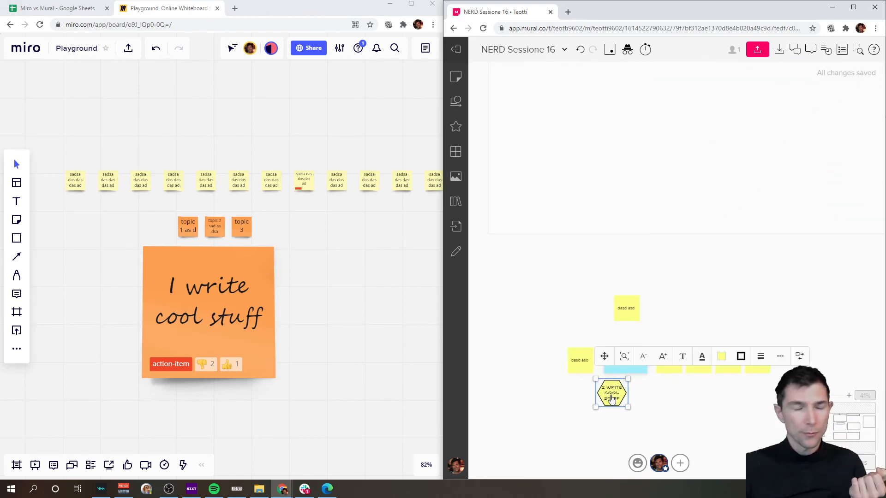
pyautogui.scroll(-2, 612, 400)
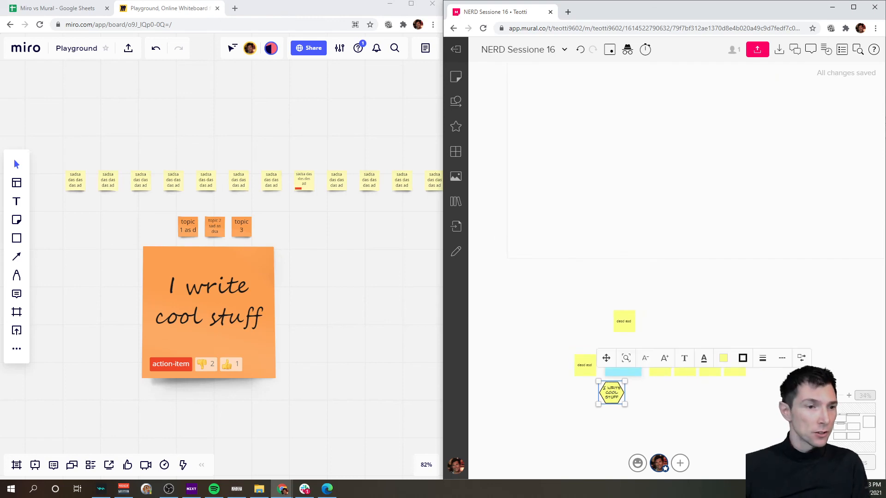